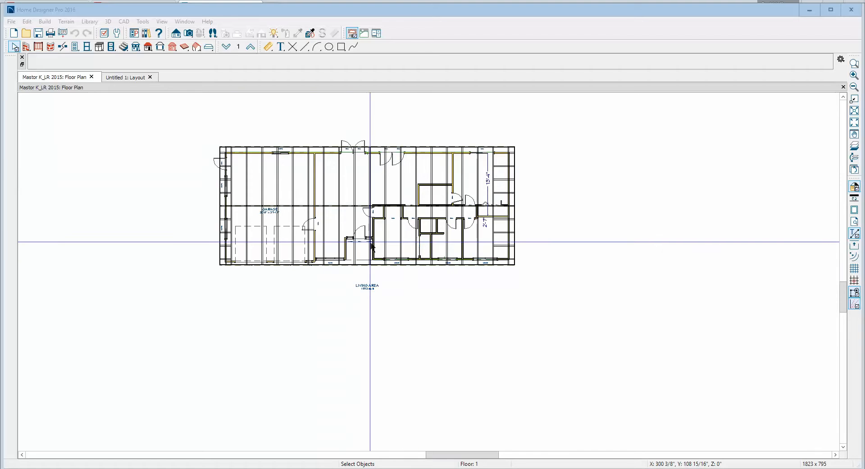
View the blank layout sheet and return to the house floor plan.
left_click(299, 342)
left_click(125, 77)
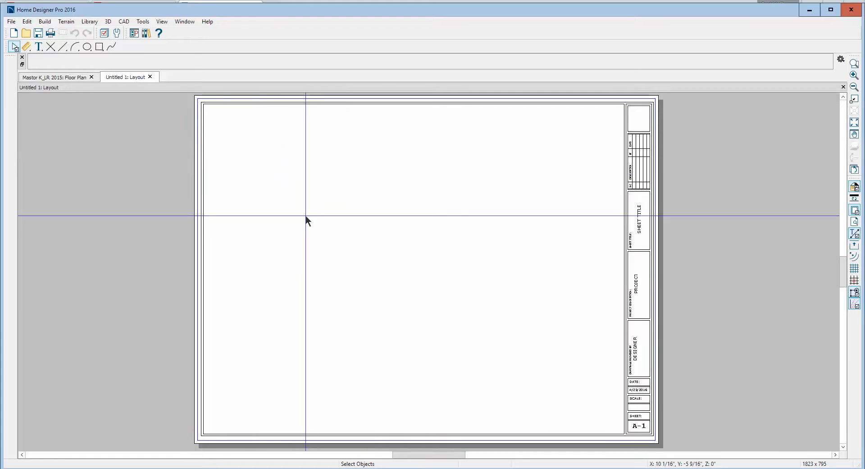
key("ctrl+Tab")
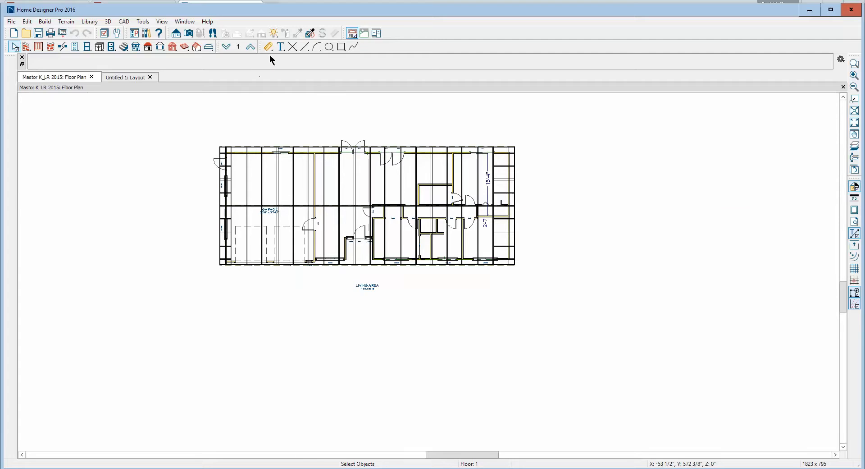
Create a Cross Section/Elevation view of the front of the house, aimed from outside the garage and entry side of the floor plan.
left_click(176, 33)
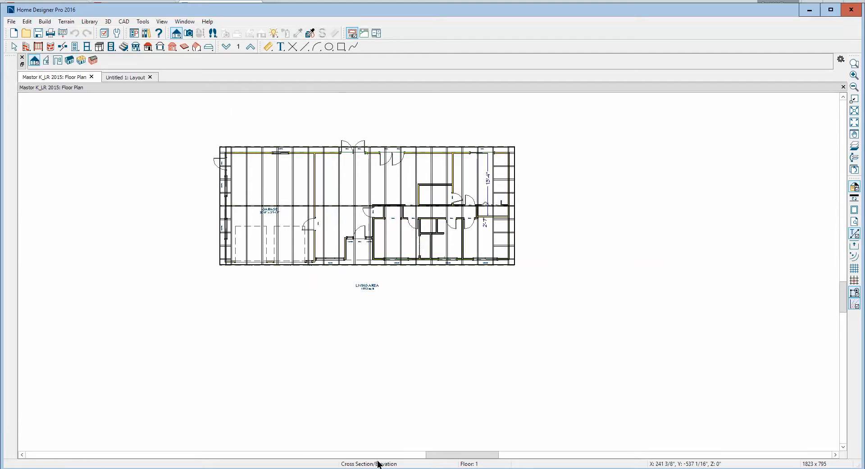
left_click(377, 419)
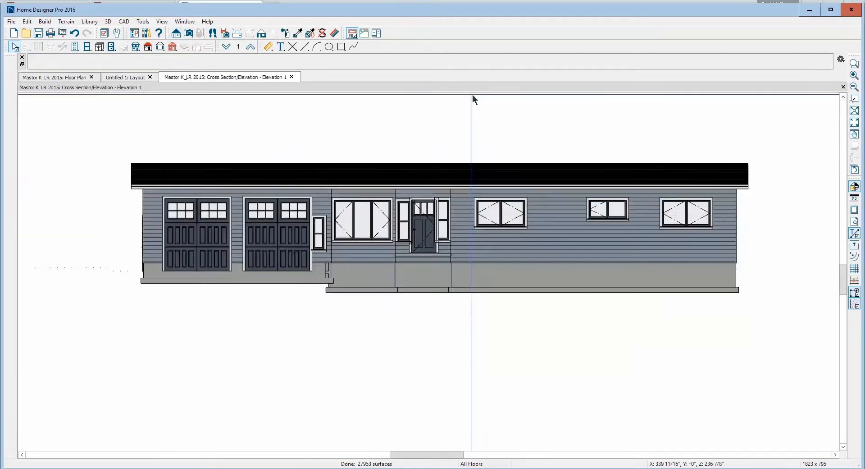
scroll(510, 101, "up", 2)
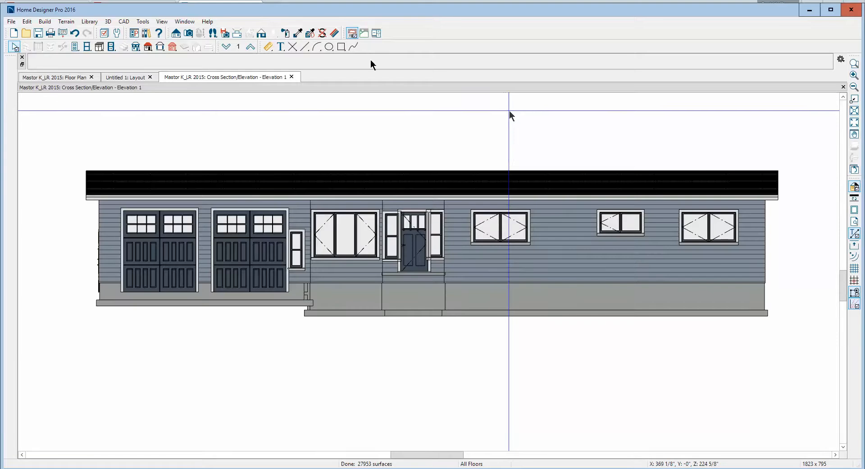
left_click(67, 21)
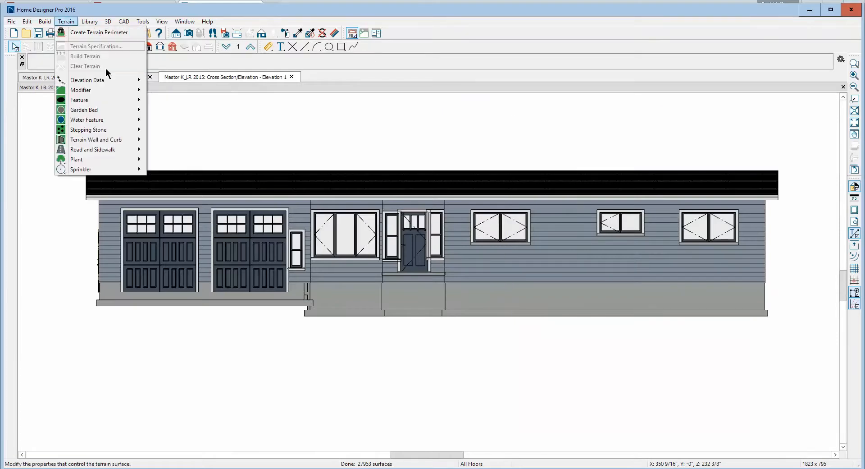
left_click(396, 80)
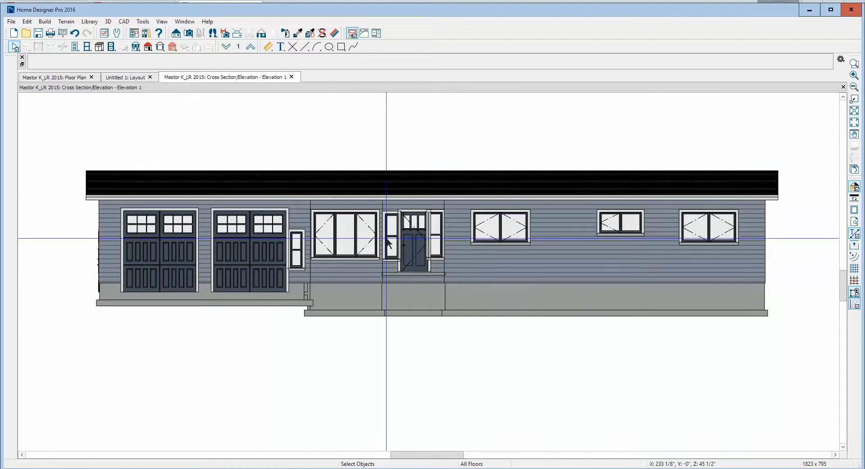
Turn on display of the "Walls, Labels" layer in the elevation's layer display options.
left_click(104, 34)
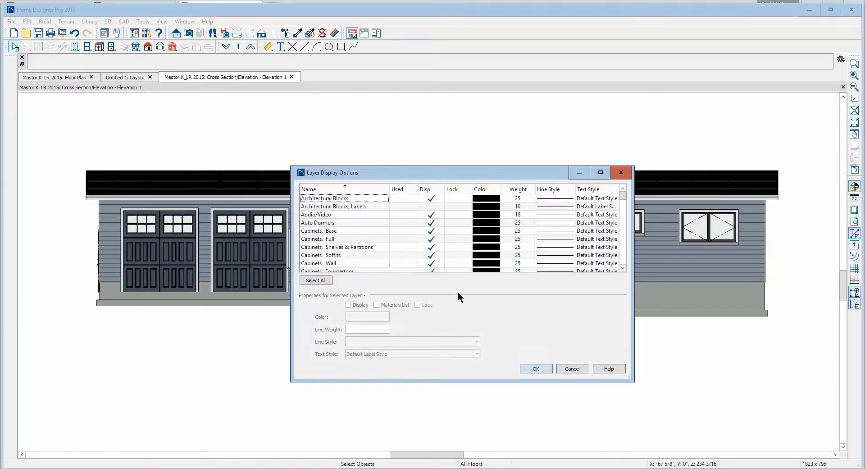
key("w")
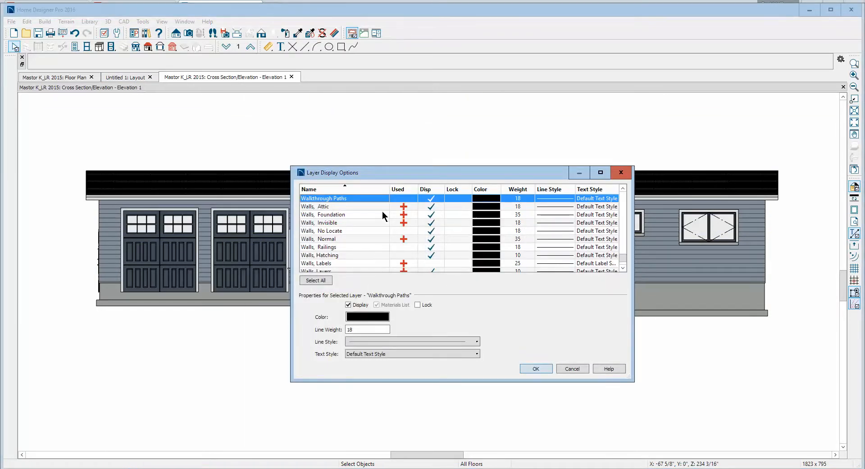
left_click(432, 263)
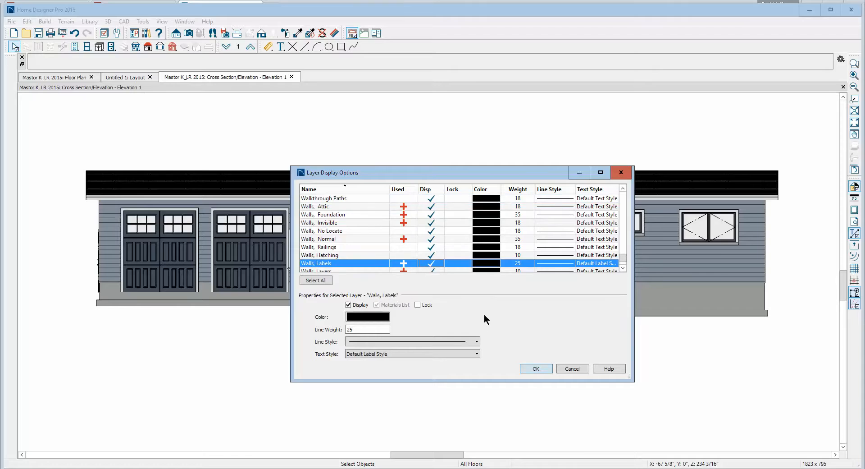
Find the roof layers in the layer list and turn on display of "Roofs, Labels".
key("r")
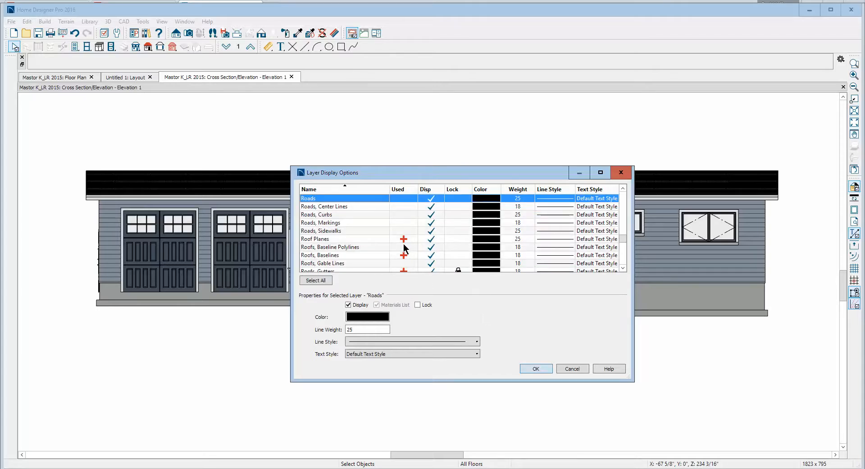
scroll(404, 246, "down", 3)
scroll(333, 240, "up", 5)
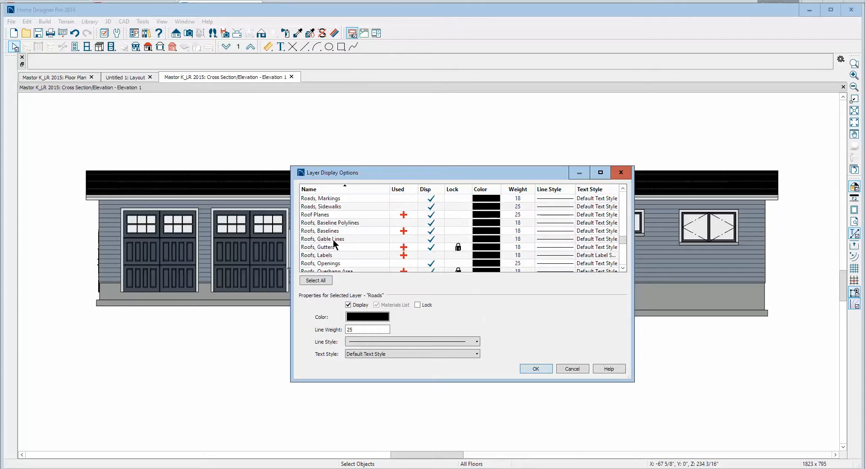
scroll(327, 250, "down", 5)
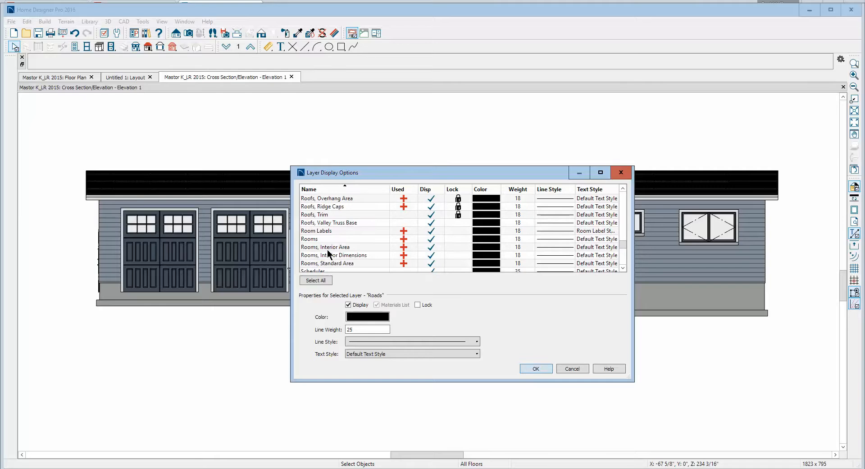
scroll(328, 243, "up", 3)
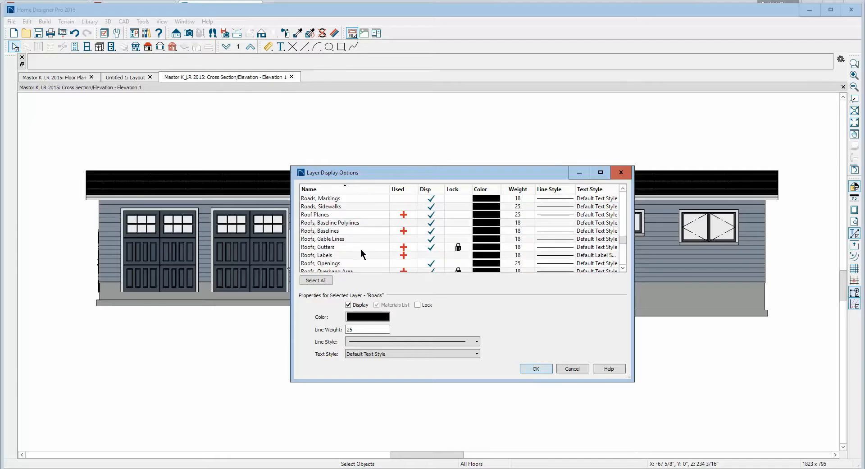
left_click(433, 254)
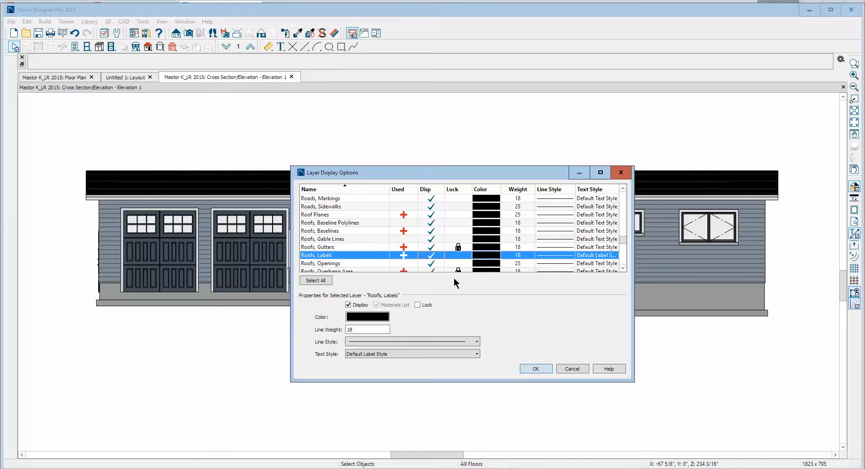
Turn on display of the "Doors, Labels" layer and apply the layer display changes.
key("d")
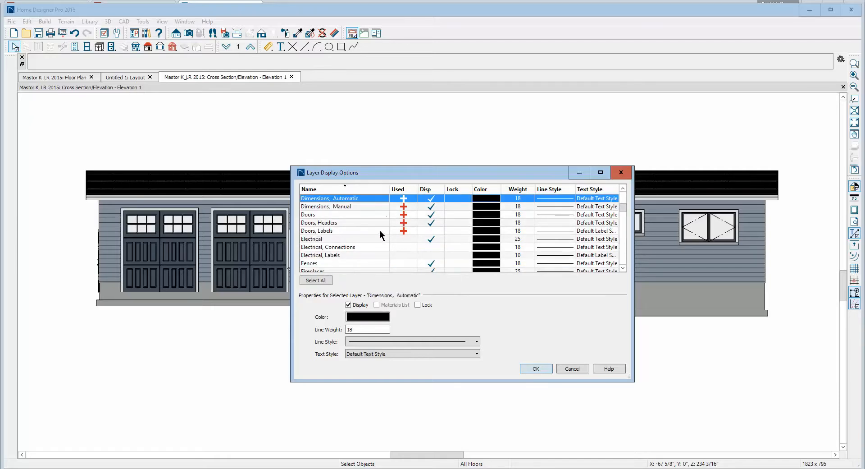
left_click(429, 230)
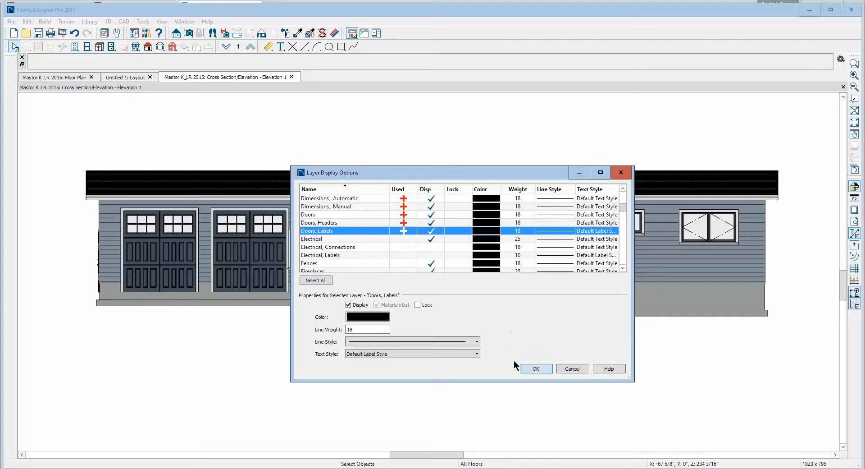
left_click(535, 368)
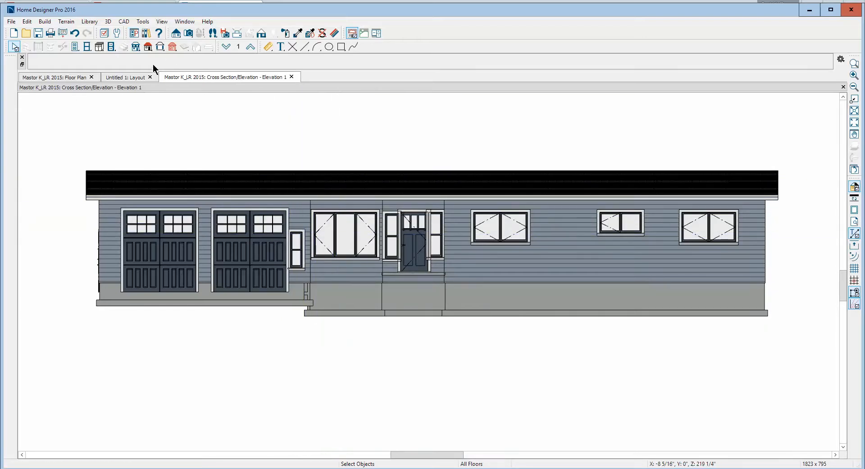
Turn on display of the "Windows, Labels" layer, check the other label layers, and apply the layer display settings.
left_click(105, 33)
scroll(340, 266, "down", 3)
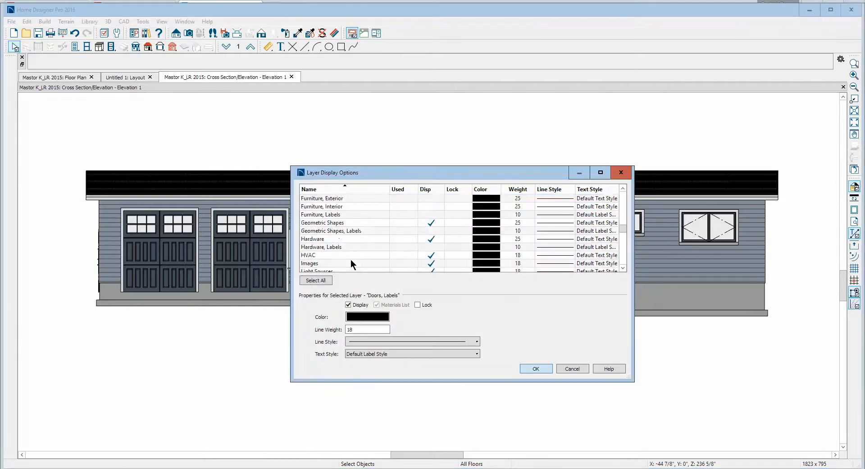
scroll(350, 259, "down", 10)
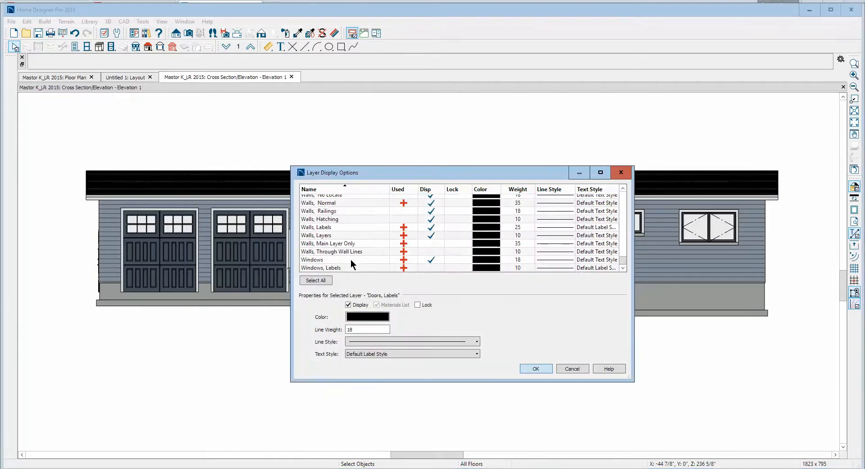
left_click(431, 267)
scroll(437, 259, "up", 3)
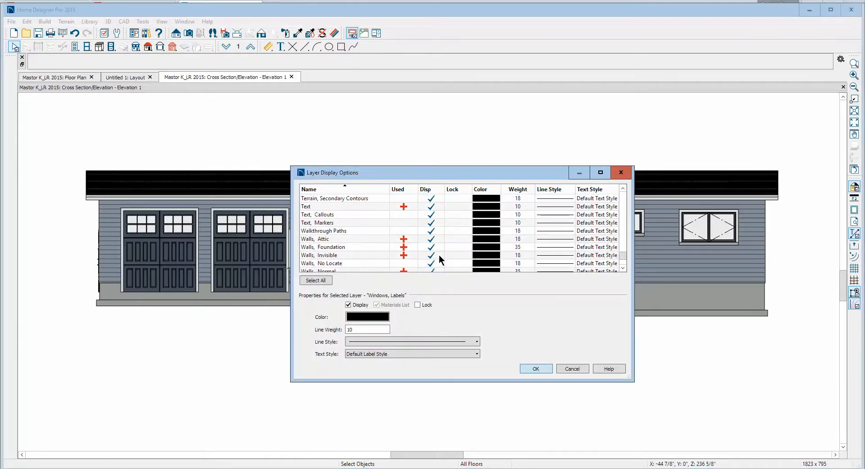
scroll(439, 255, "up", 5)
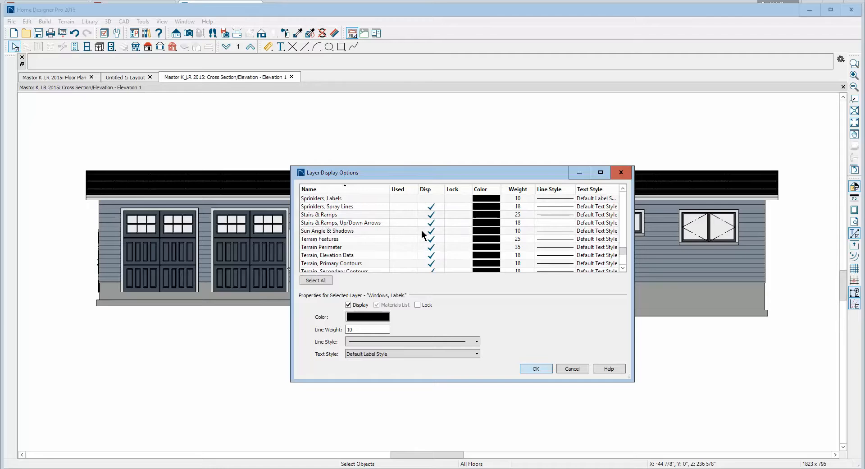
key("d")
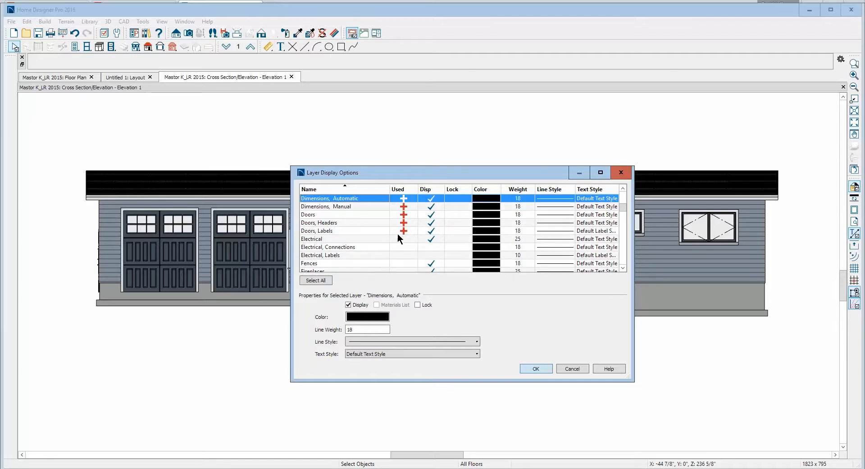
scroll(397, 233, "down", 1)
key("r")
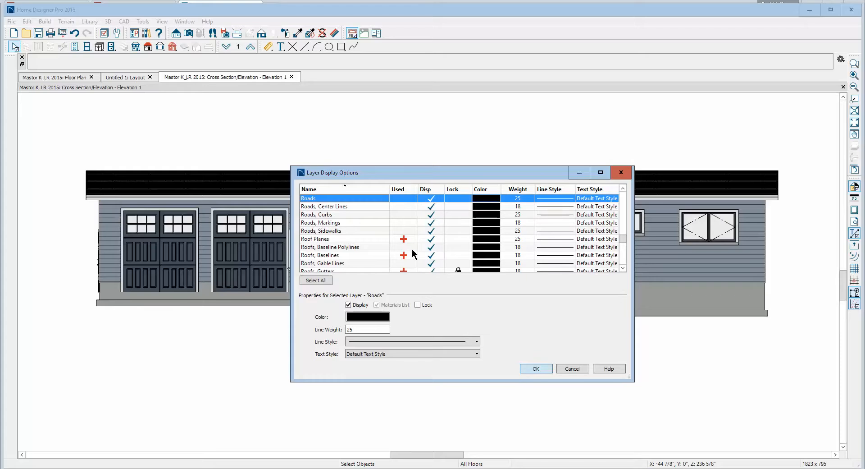
left_click(544, 370)
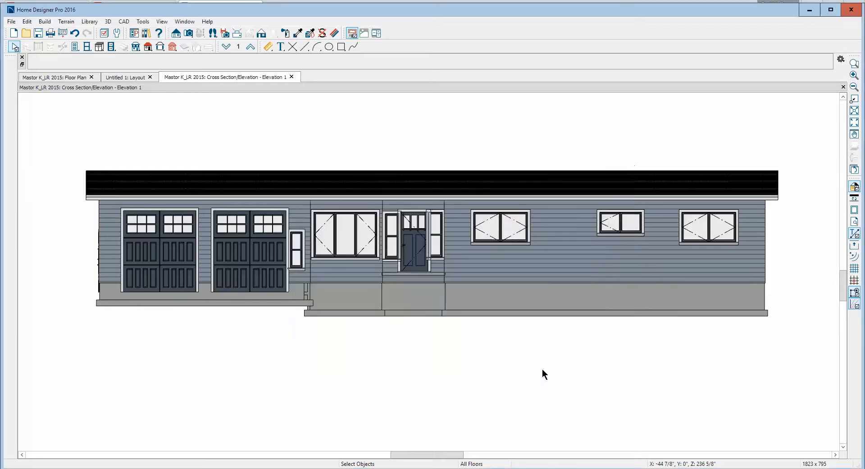
Examine the label and general height/pitch settings in the front roof plane's specification.
right_click(434, 185)
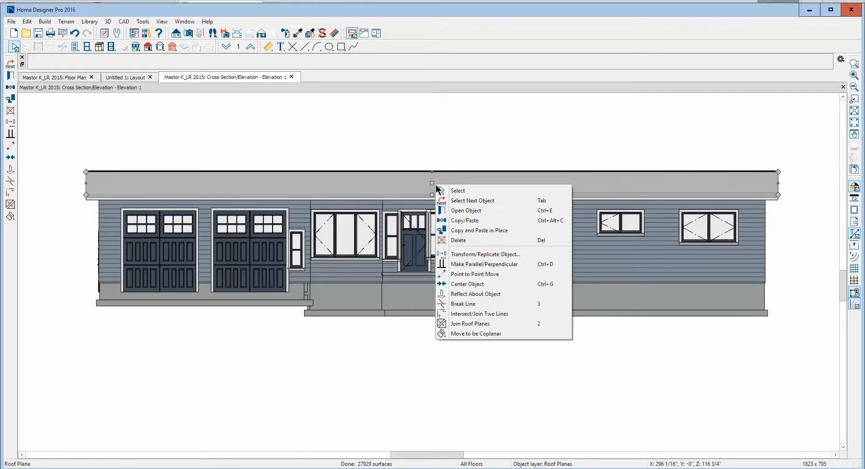
left_click(467, 210)
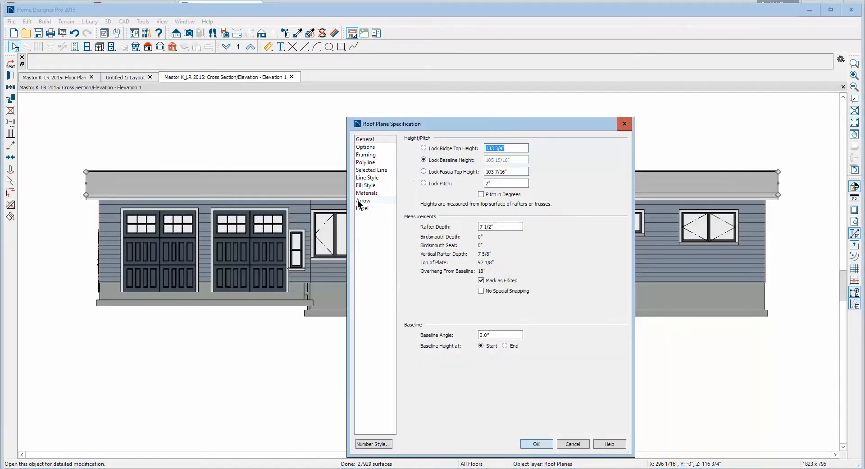
left_click(363, 208)
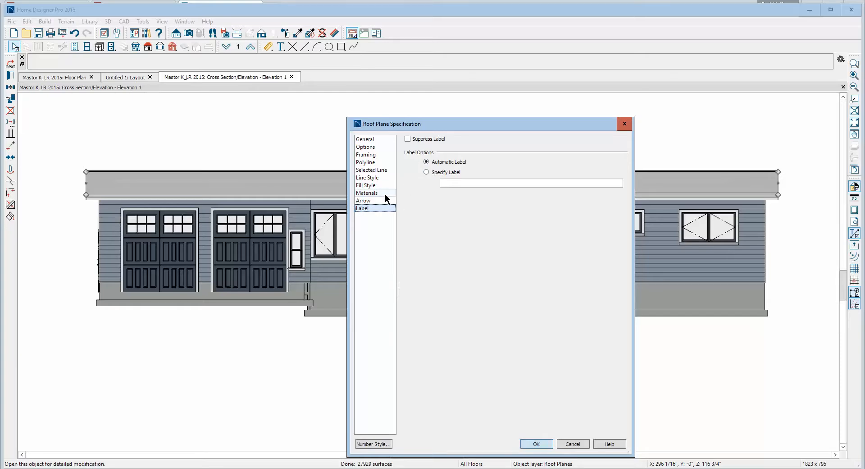
left_click(373, 140)
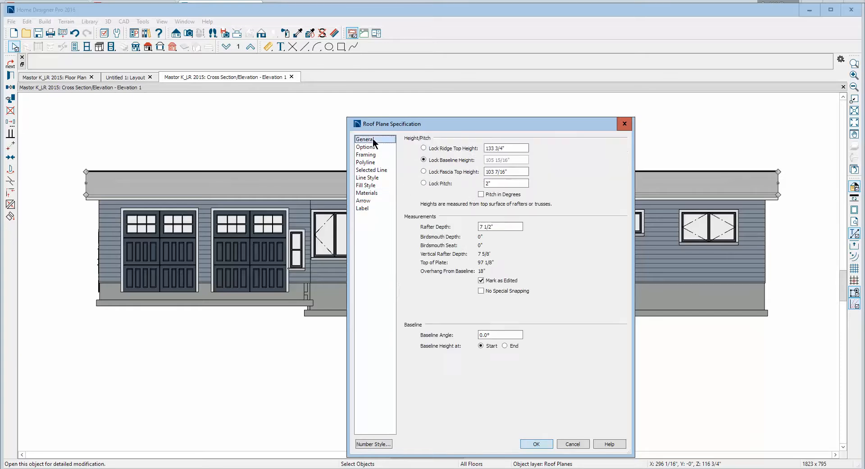
left_click(368, 208)
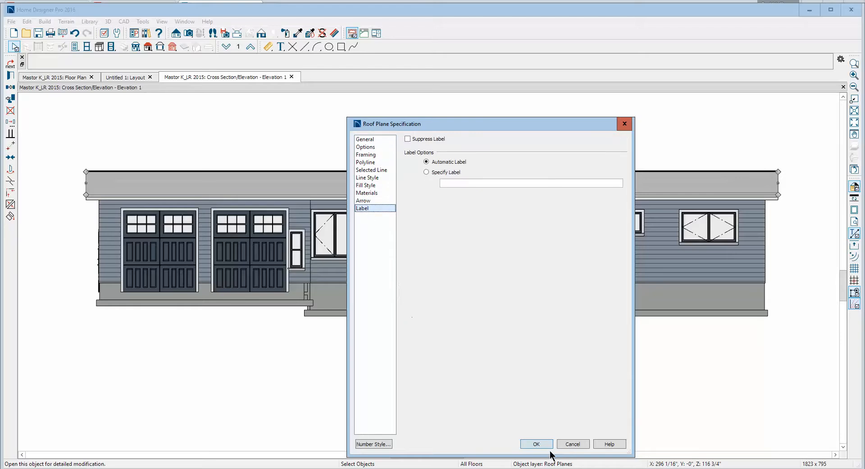
left_click(537, 443)
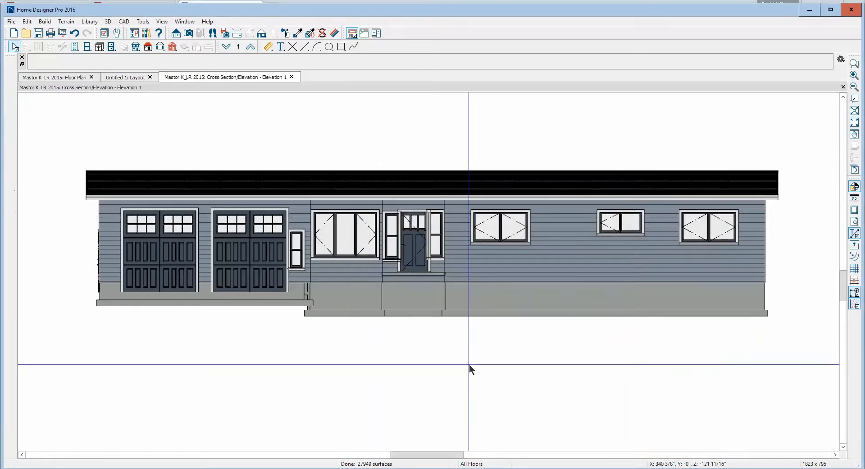
Examine the label settings of the double casement window beside the front entry and leave its specification without changes.
right_click(504, 226)
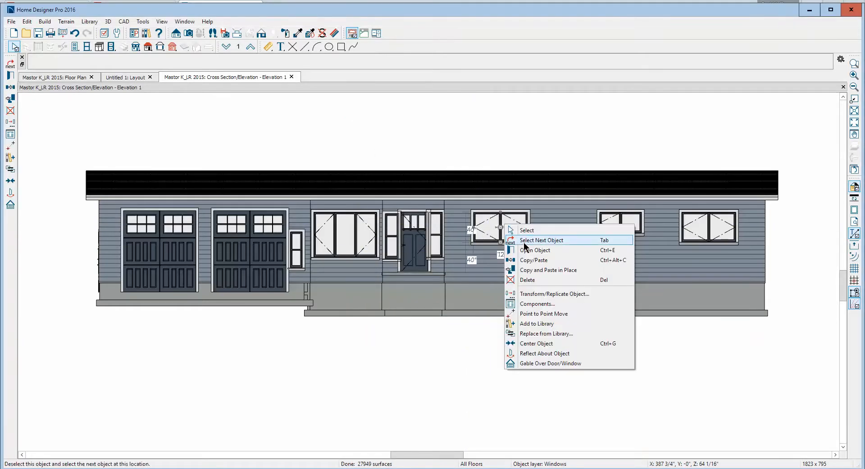
left_click(527, 250)
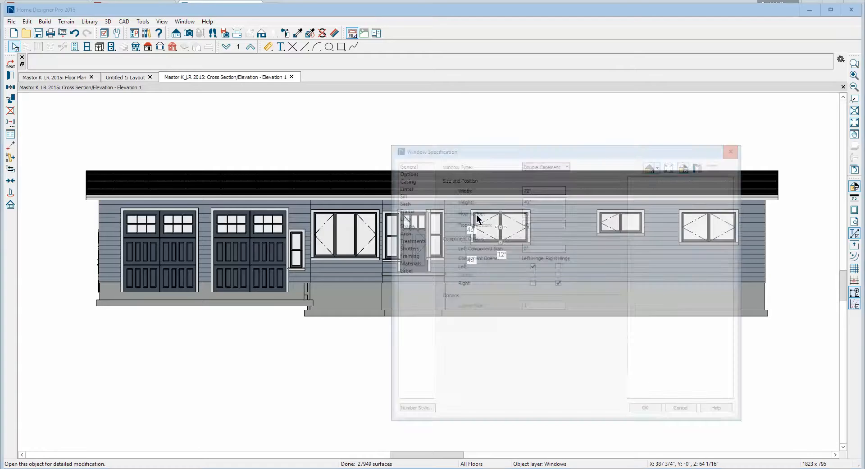
left_click(405, 264)
left_click(405, 270)
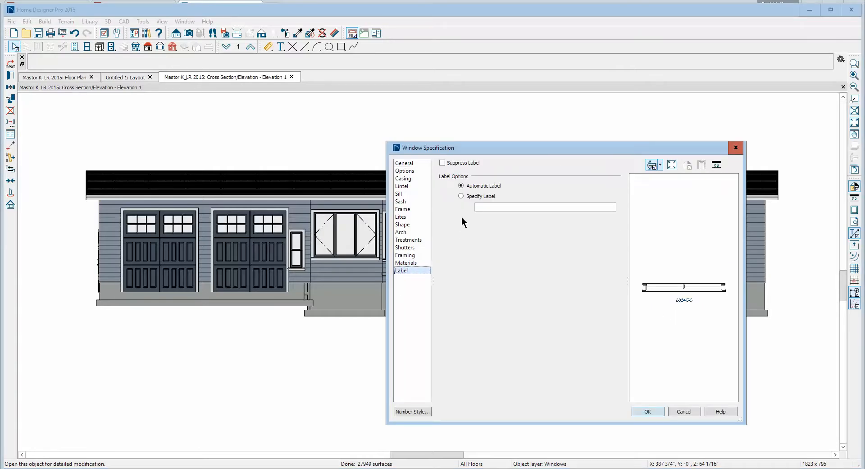
left_click(684, 411)
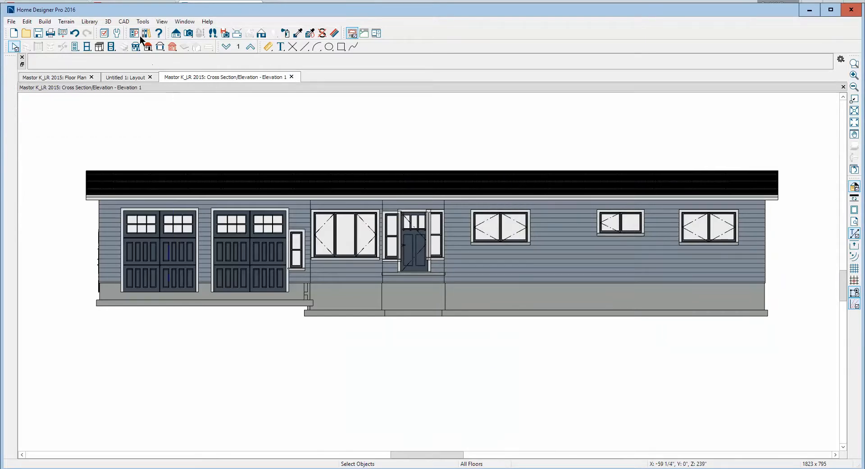
Check the display settings of the roof, wall, window and door label layers in the layer display options.
left_click(104, 33)
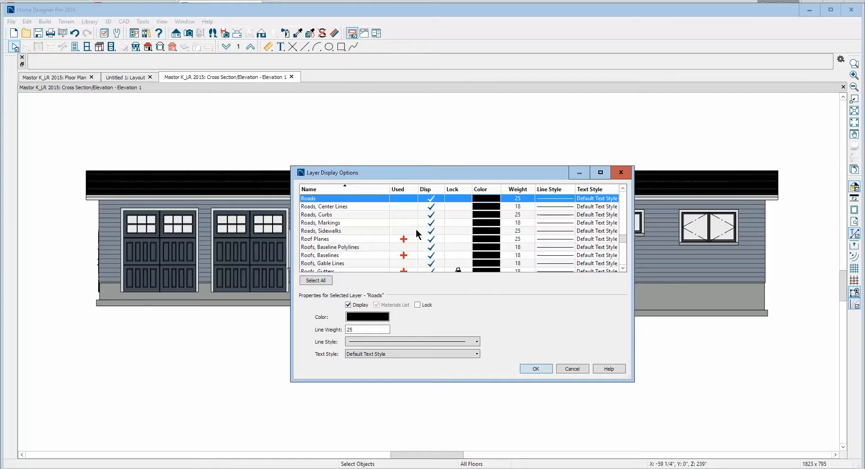
scroll(417, 233, "down", 1)
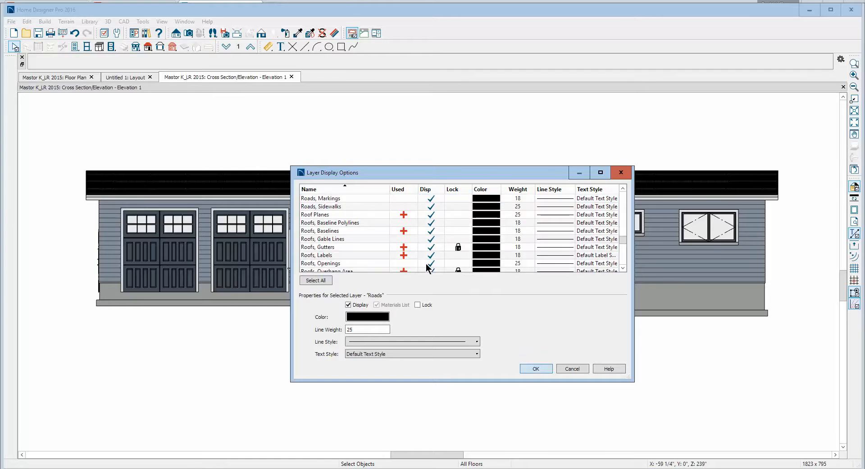
scroll(426, 260, "down", 10)
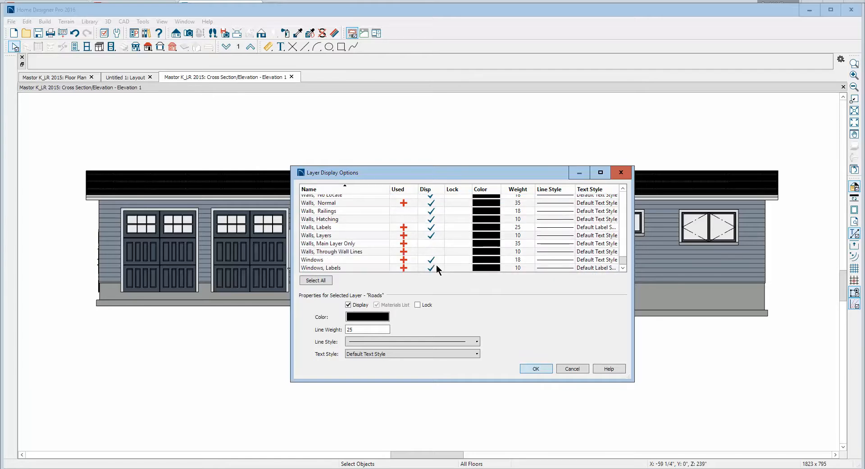
scroll(433, 254, "up", 15)
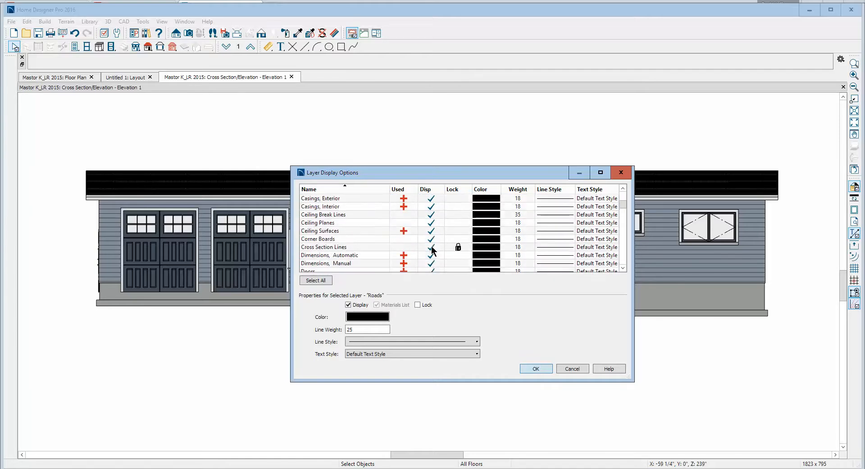
scroll(431, 248, "up", 2)
scroll(432, 249, "up", 1)
scroll(431, 250, "down", 4)
scroll(432, 249, "down", 1)
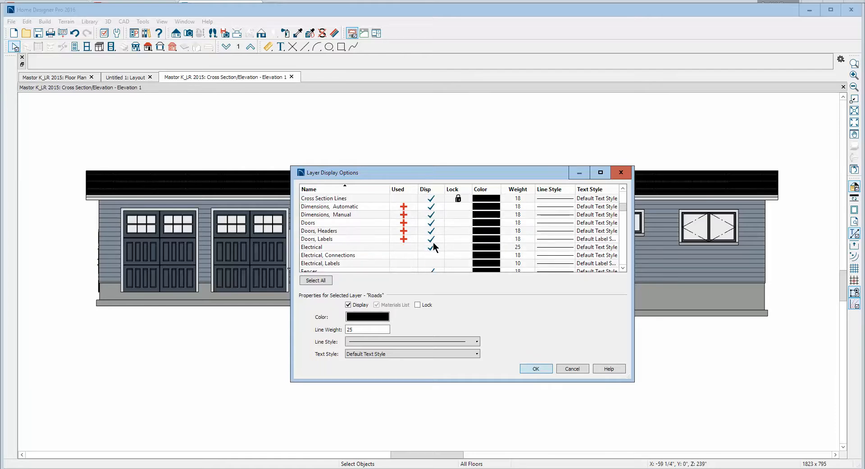
left_click(528, 367)
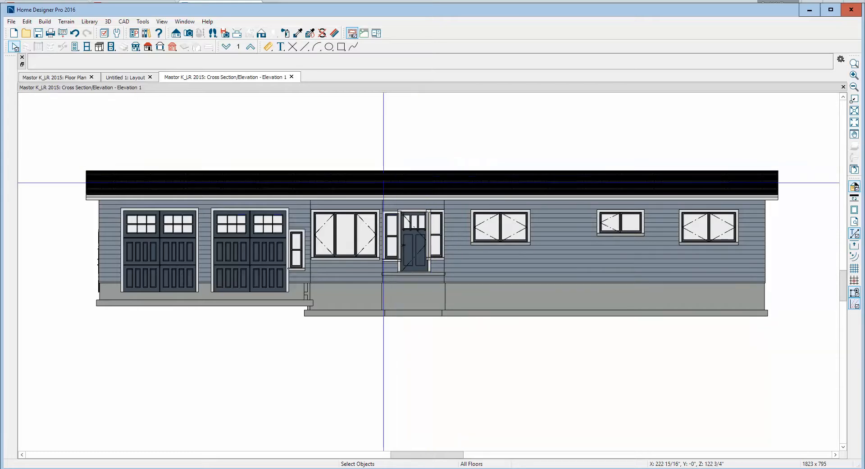
Render the elevation with the standard technique and examine its Send to Layout options without sending the view.
left_click(11, 21)
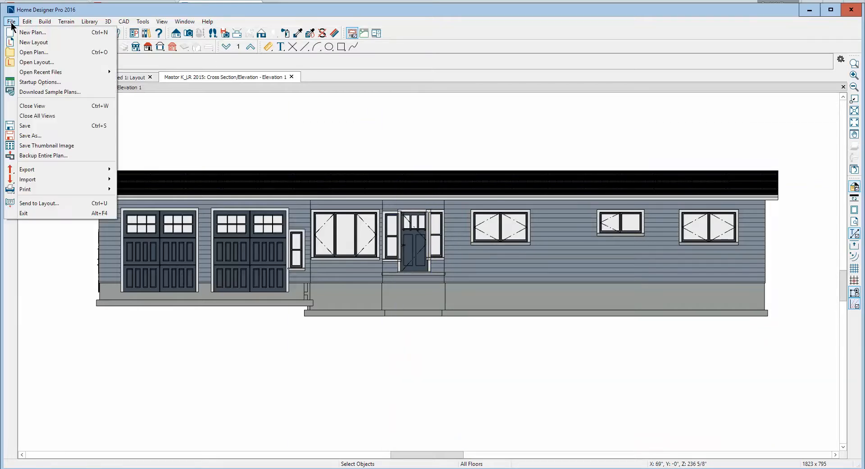
left_click(11, 23)
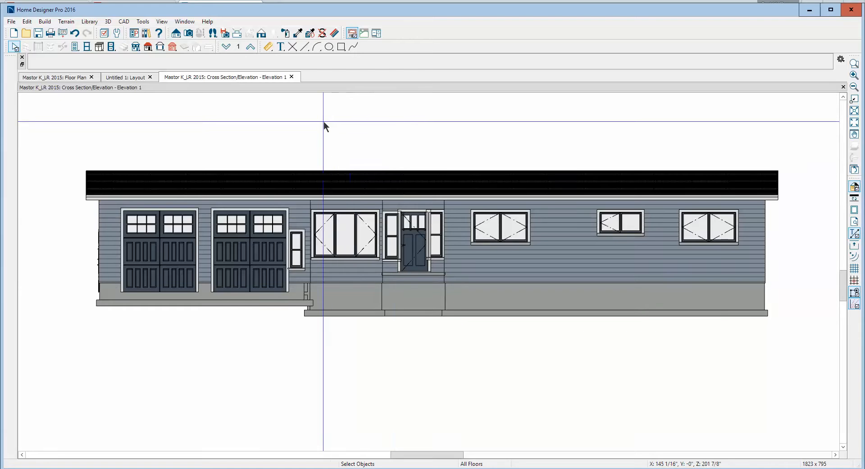
left_click(263, 35)
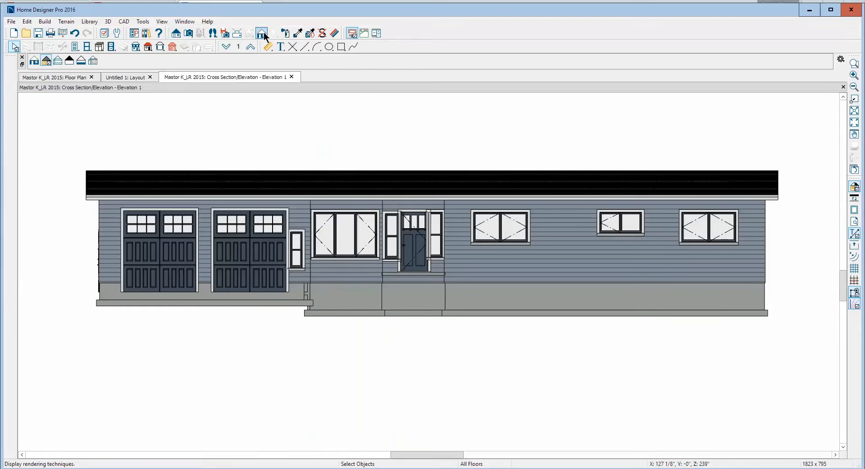
left_click(34, 61)
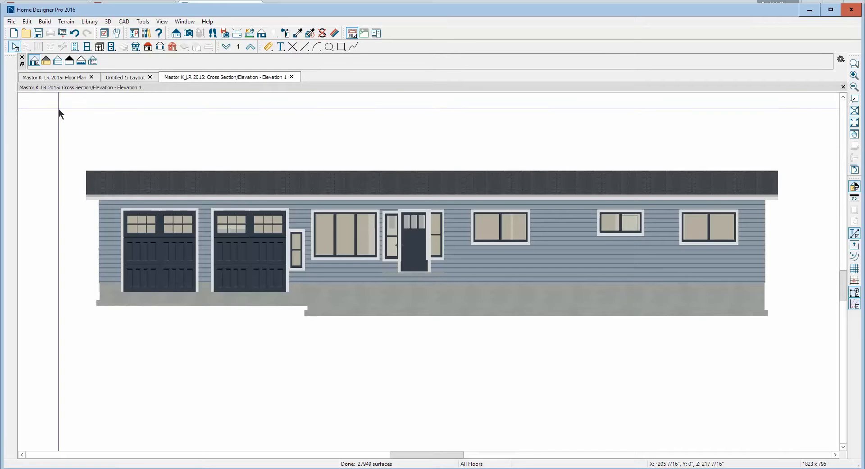
left_click(11, 21)
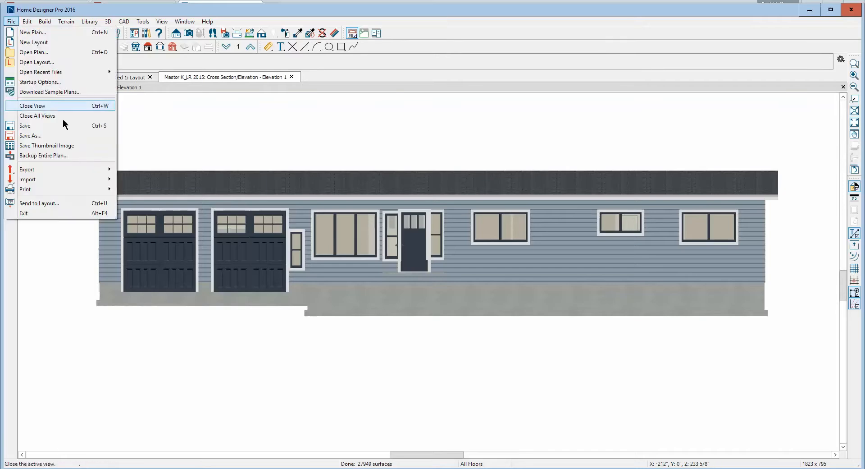
left_click(57, 204)
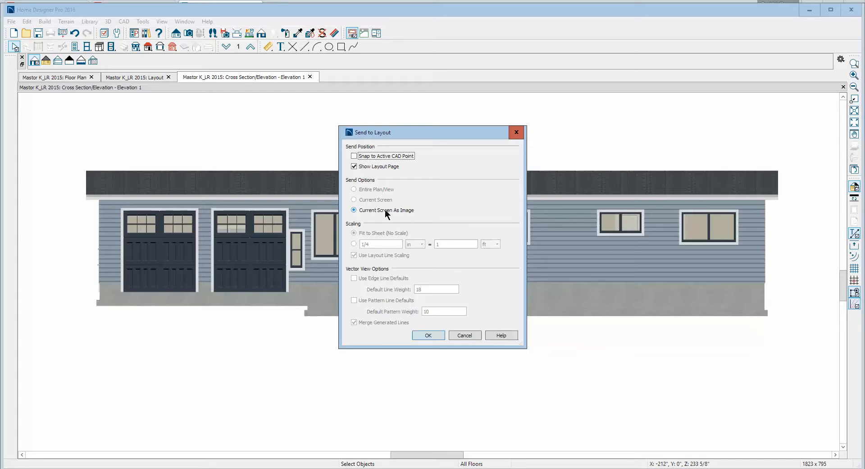
left_click(472, 335)
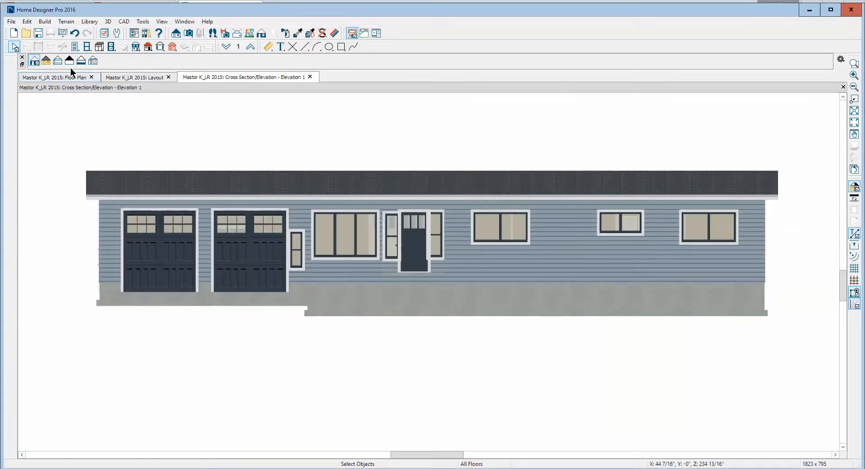
Switch the elevation to Vector View and send it to the layout as Current Screen at 1/4 in = 1 ft.
left_click(45, 62)
left_click(12, 22)
left_click(62, 199)
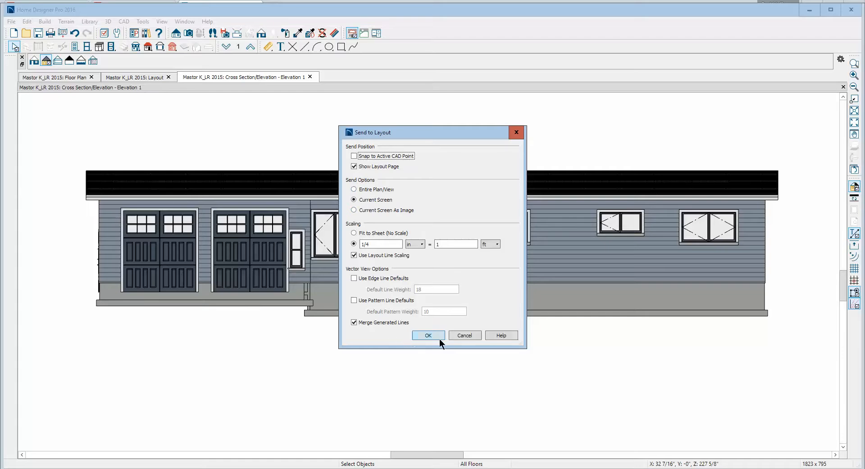
left_click(428, 335)
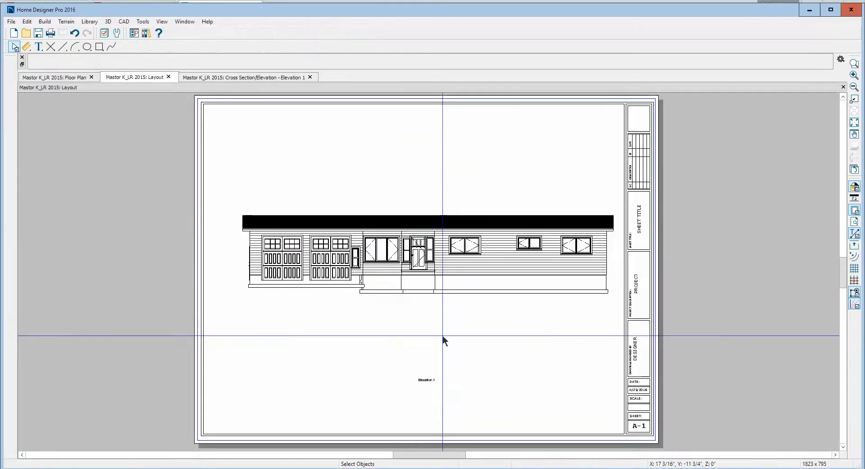
Shorten the elevation's layout box from below to about 7 in high and move it to the sheet's upper edge.
left_click(427, 245)
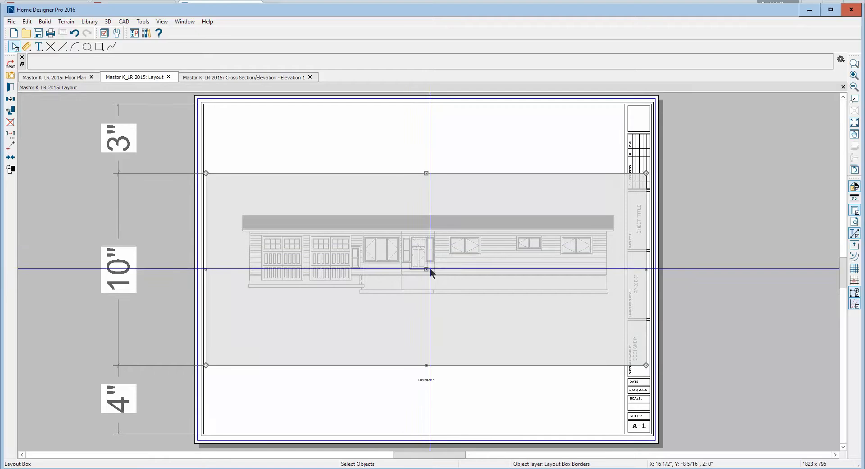
left_click_drag(427, 365, 427, 301)
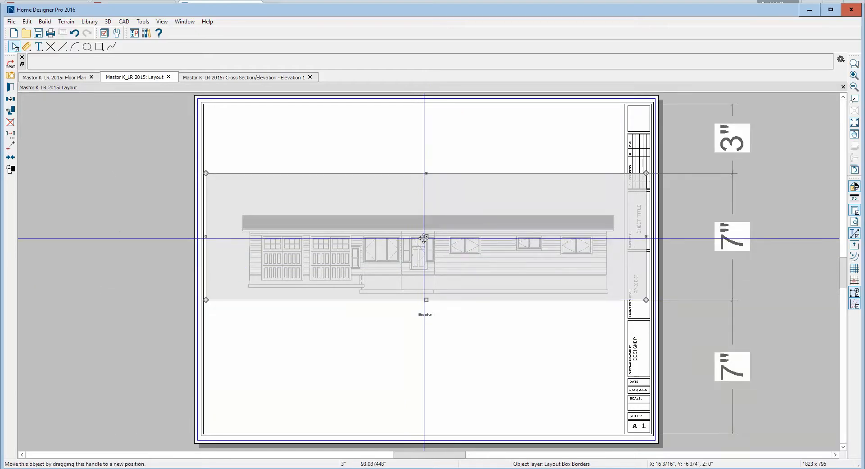
left_click_drag(423, 228, 410, 180)
Reopen the elevation from its layout box, render it with the standard technique and send it to the layout as an image.
double_click(410, 178)
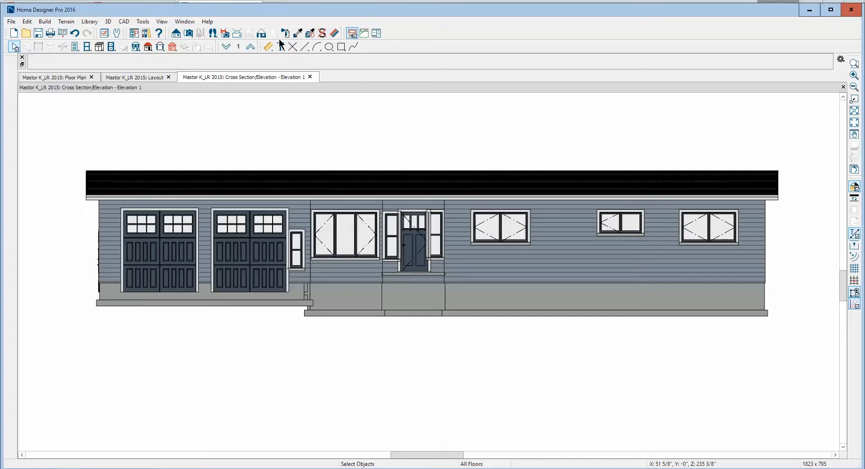
left_click(262, 34)
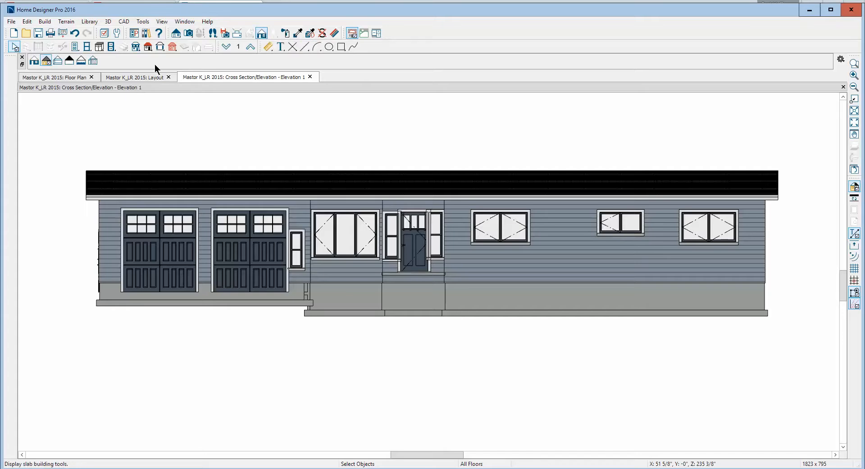
left_click(34, 61)
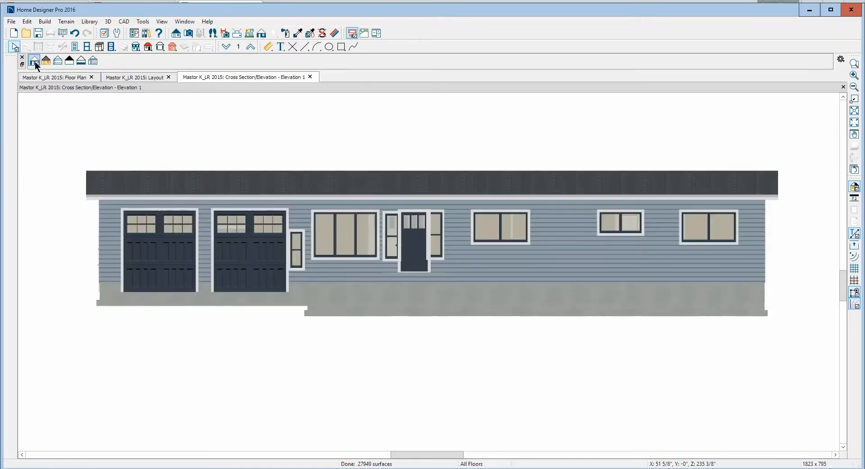
left_click(10, 25)
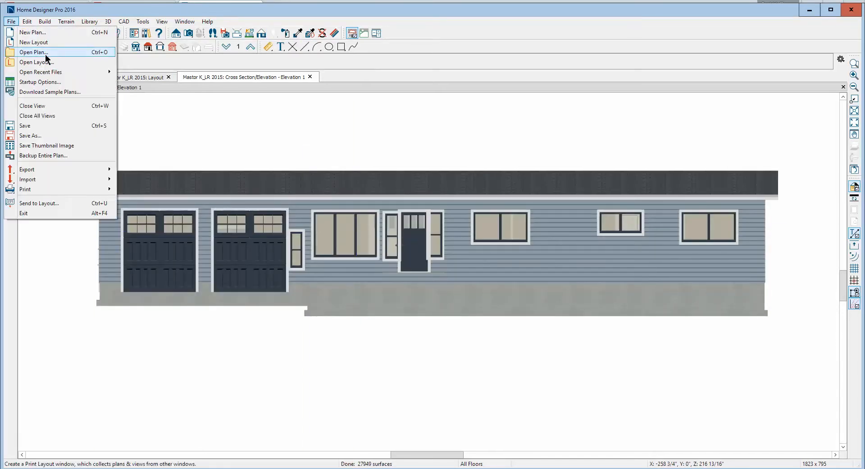
left_click(56, 199)
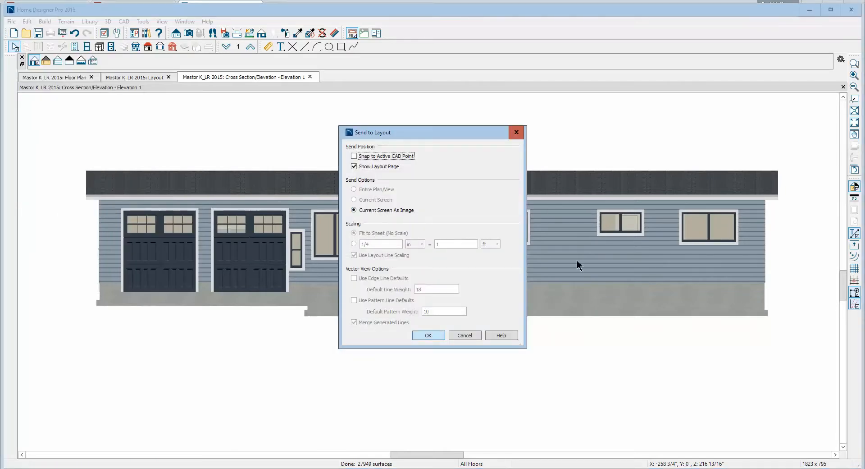
left_click(431, 335)
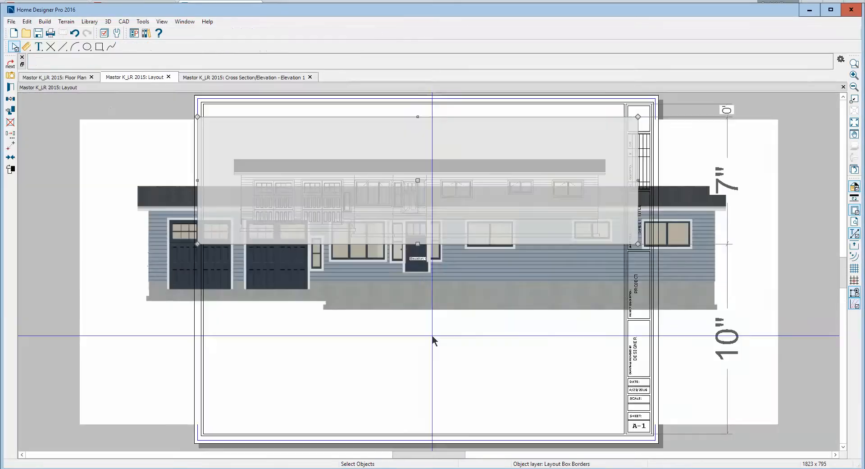
Move the elevation image about 5 in down, below the line drawing, and shrink it from its upper corners to fit the sheet width.
left_click(426, 292)
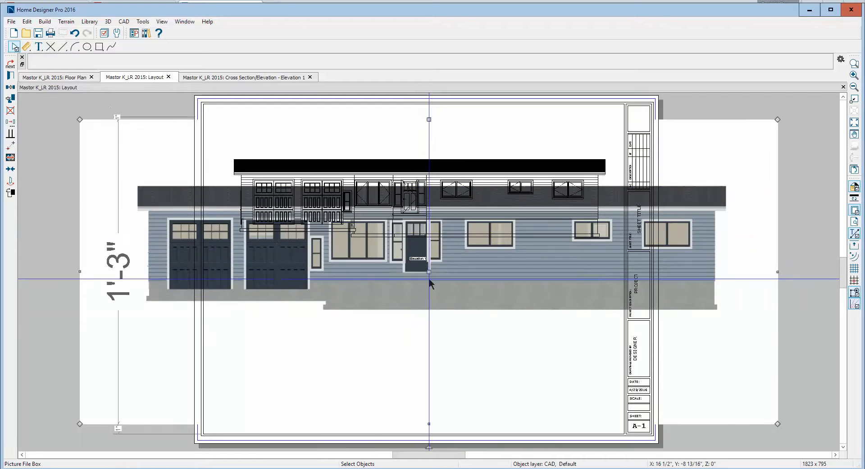
left_click_drag(428, 272, 429, 359)
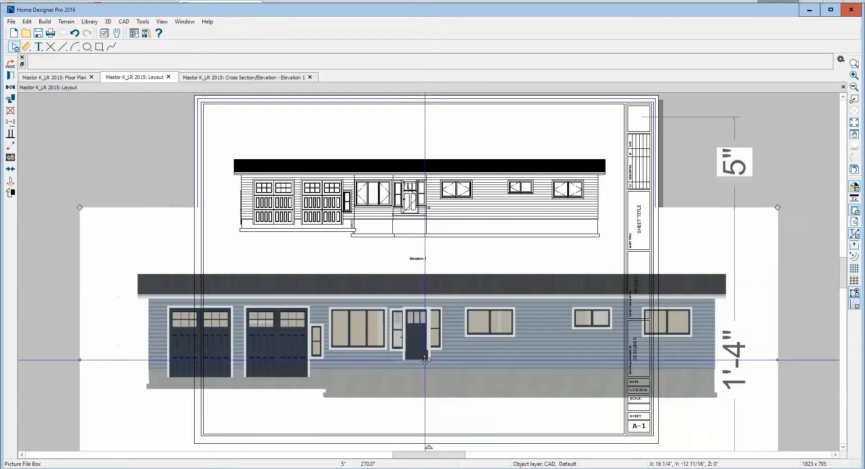
left_click(435, 188)
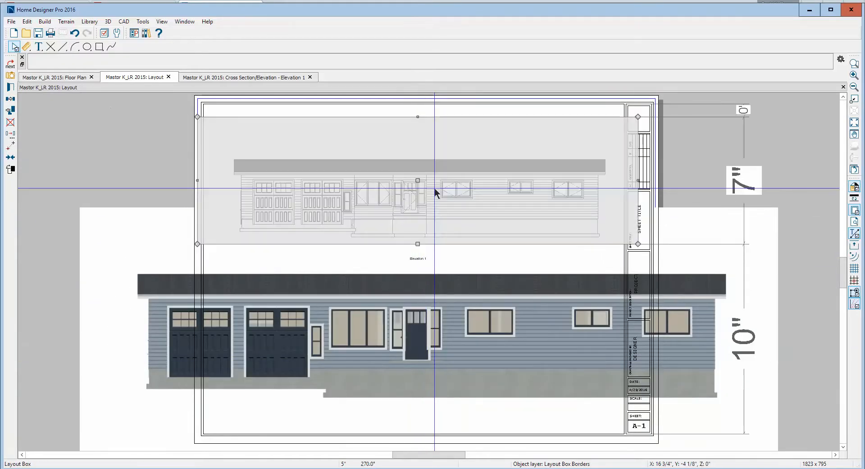
left_click(407, 327)
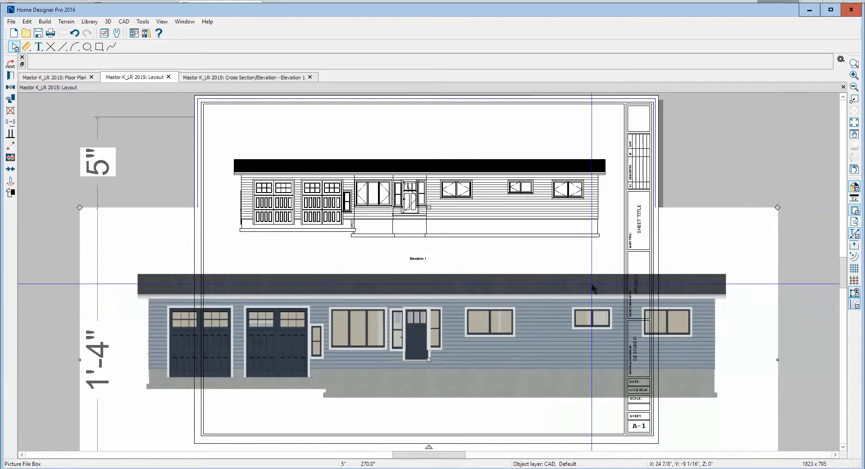
left_click_drag(785, 209, 617, 277)
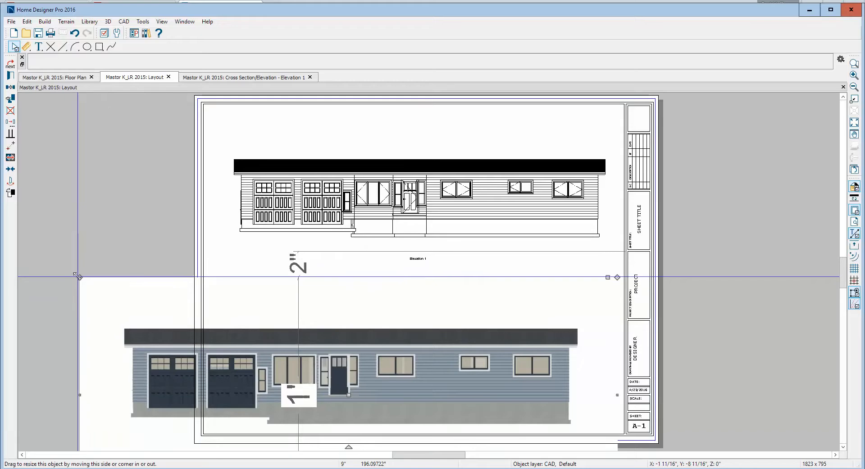
left_click_drag(81, 279, 218, 311)
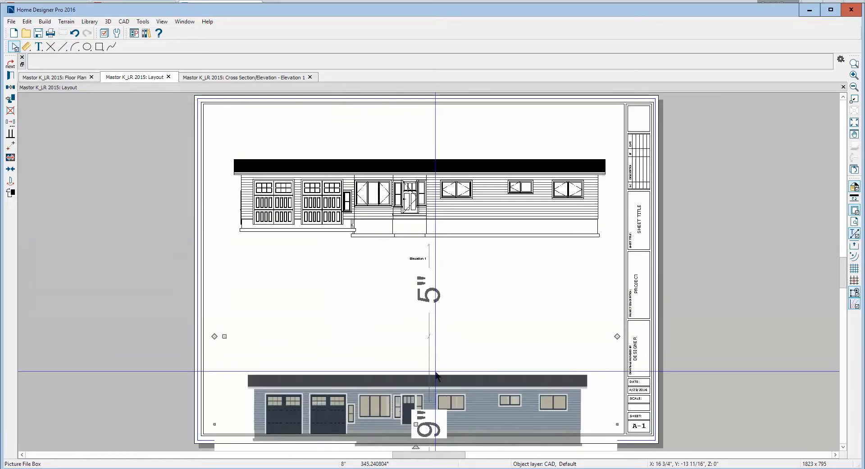
Delete the elevation image and the line-drawn elevation box from the layout sheet.
key("Delete")
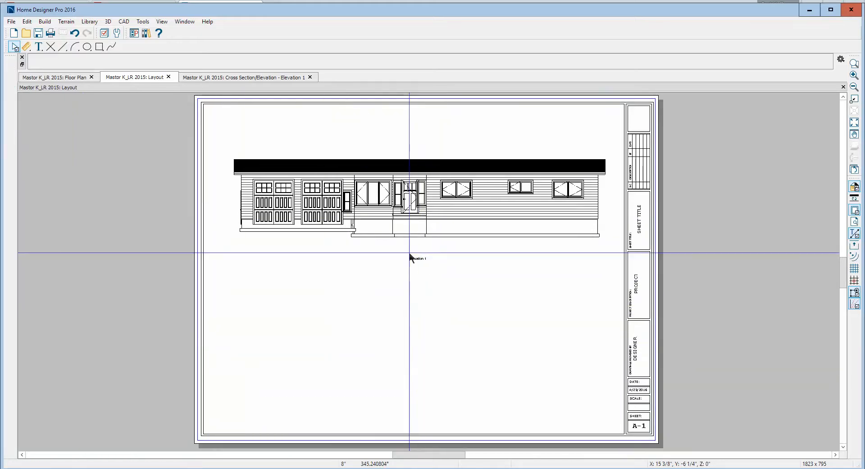
left_click(407, 187)
key("Delete")
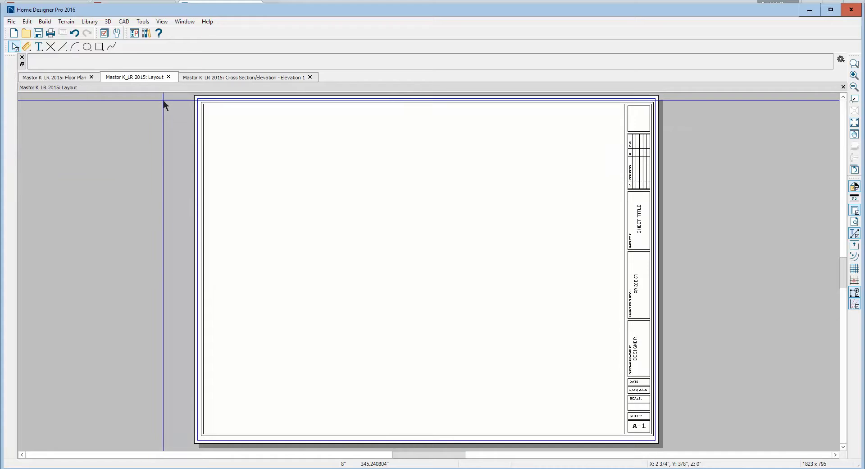
Return to the front elevation and render it as a vector view.
key("ctrl+Tab")
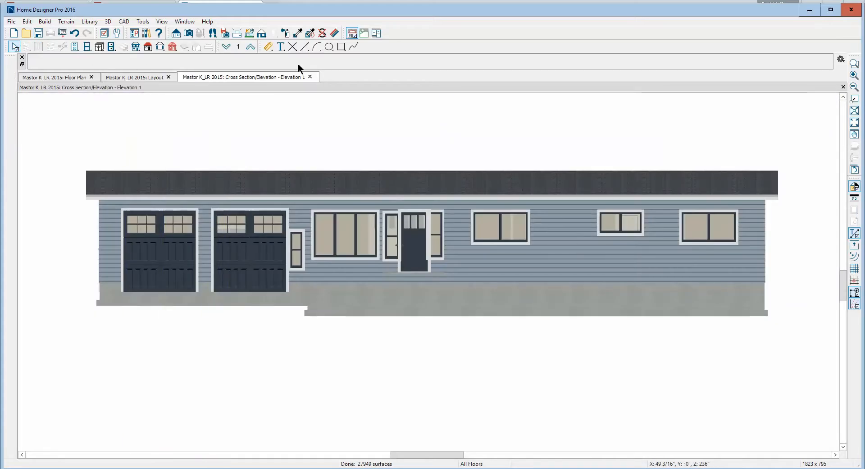
left_click(261, 34)
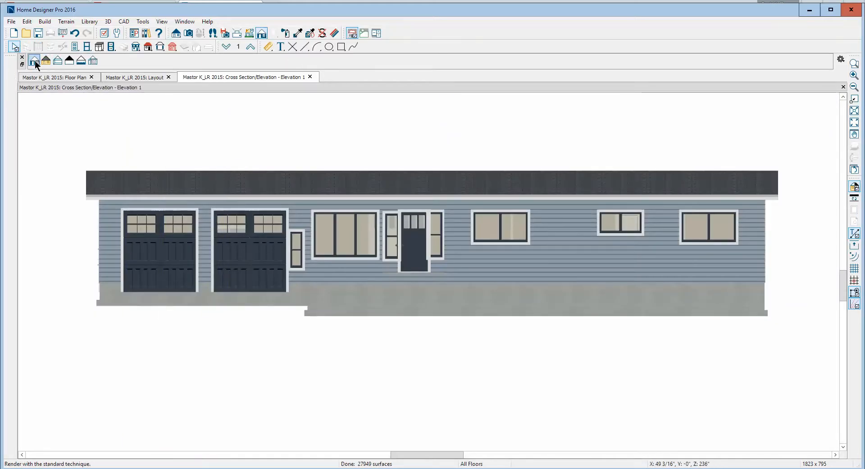
left_click(45, 60)
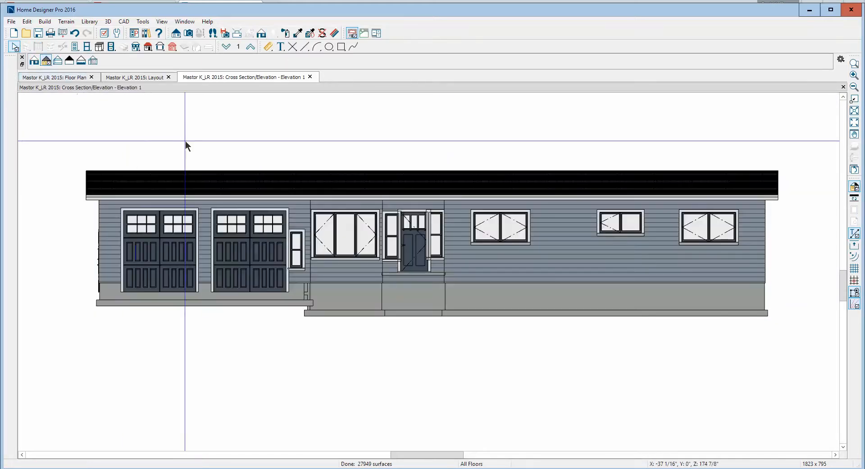
Send the elevation's current screen to the layout at 1/8 in = 1 ft, and delete the resulting layout box.
left_click(27, 21)
mouse_move(11, 21)
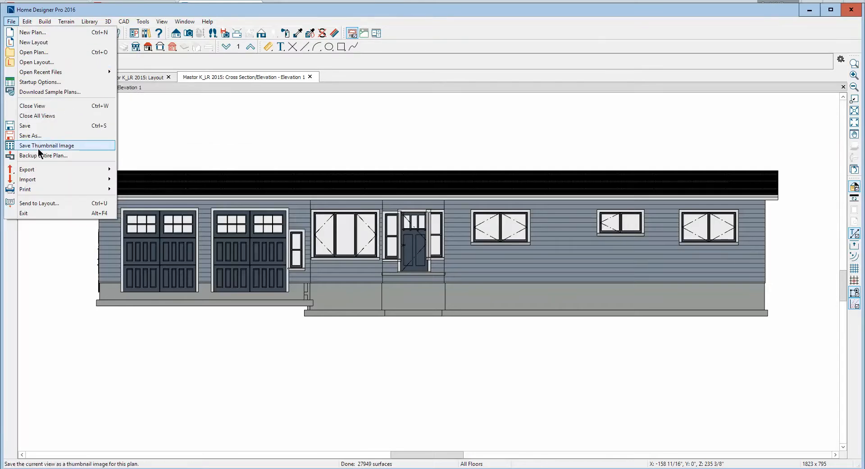
left_click(39, 203)
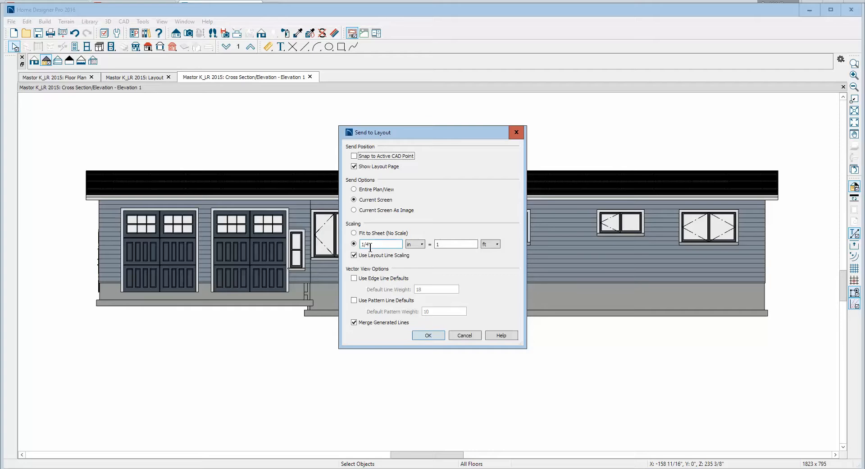
left_click(367, 246)
type("8")
left_click(427, 335)
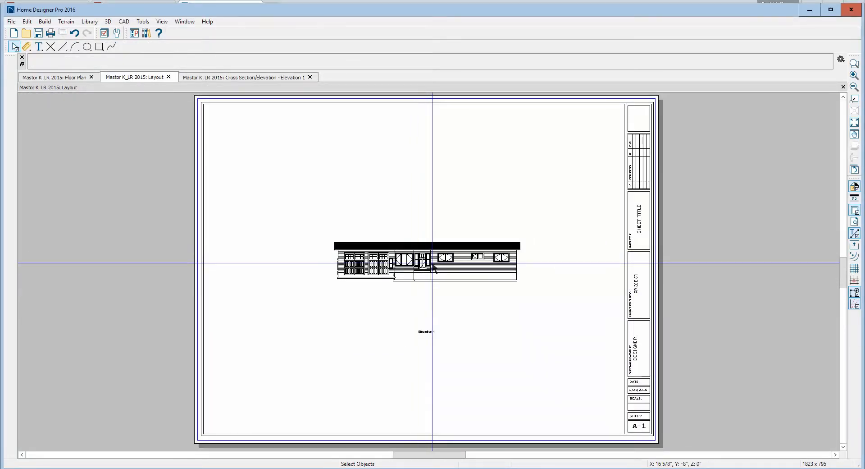
right_click(432, 263)
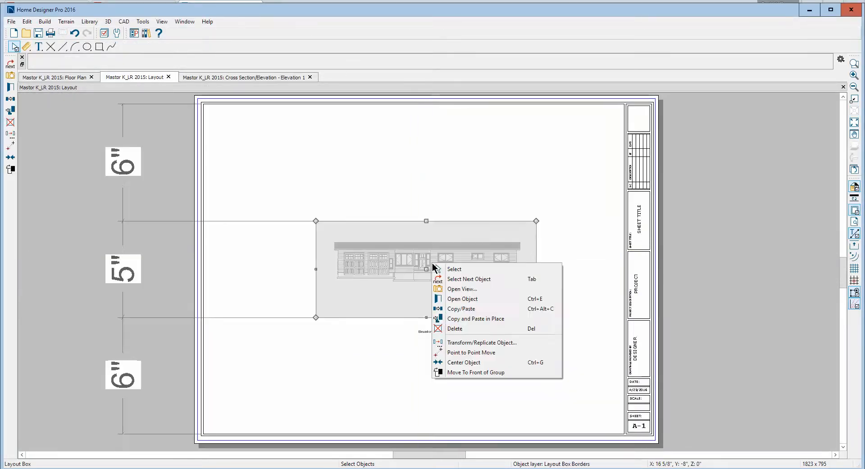
left_click(467, 329)
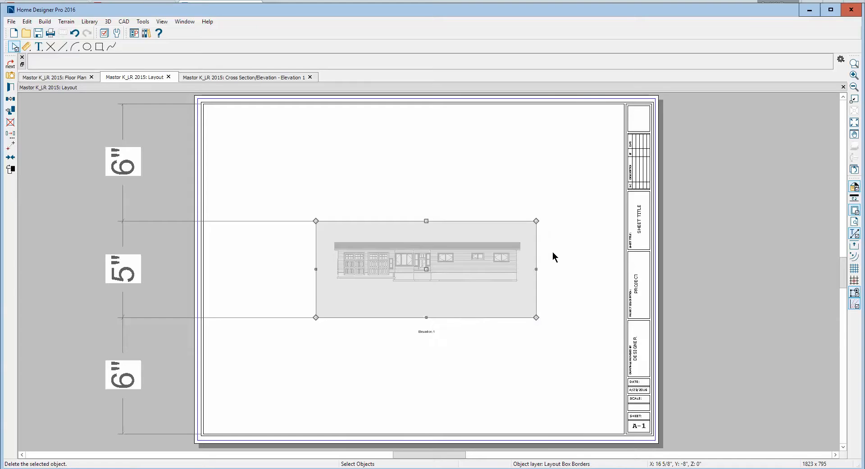
Return to the front elevation and render it with the glass house technique.
key("ctrl+Tab")
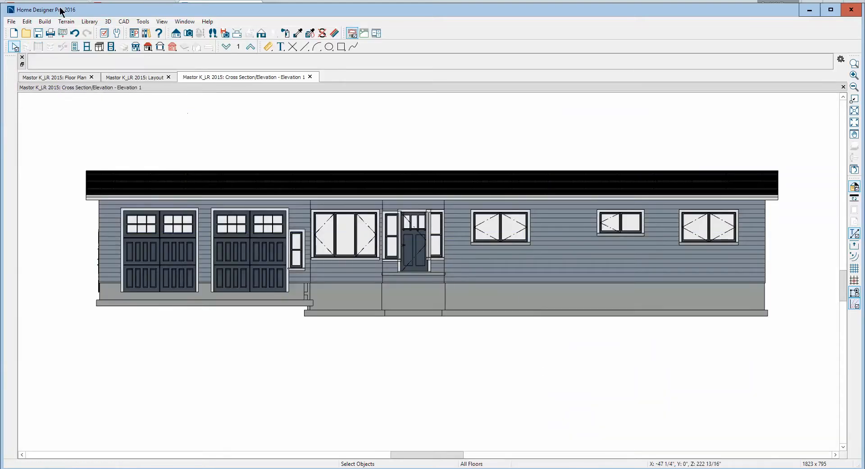
left_click(261, 33)
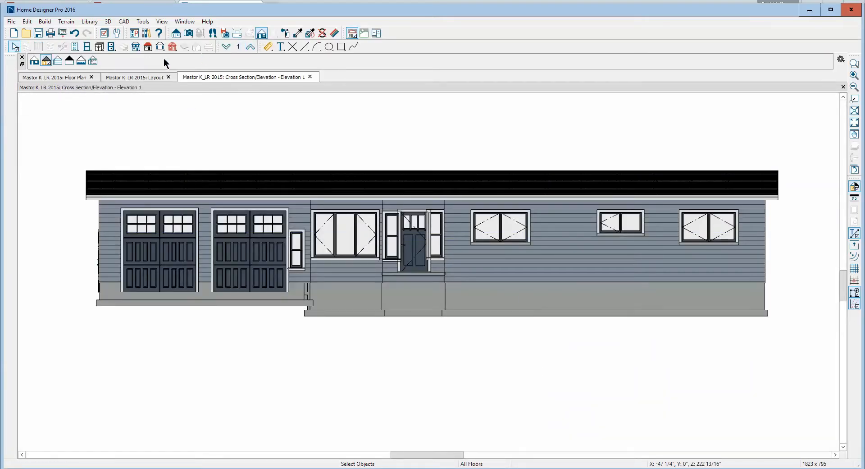
left_click(56, 63)
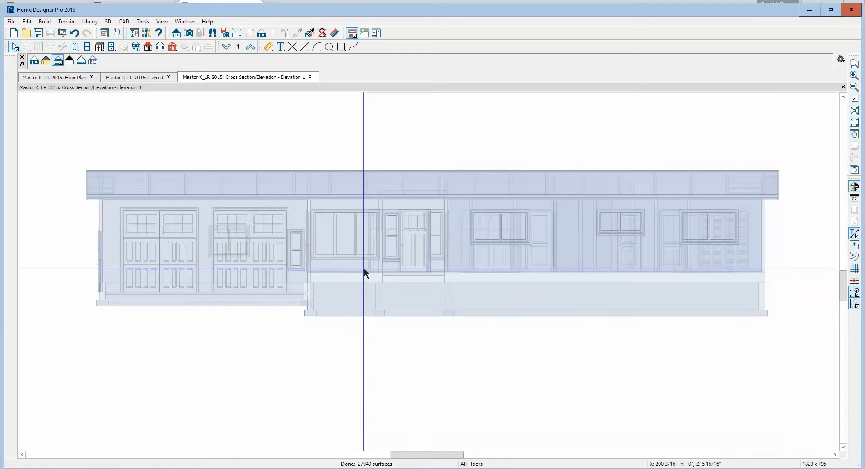
Send the glass house elevation to the layout as an image, and delete that image from the sheet.
left_click(11, 23)
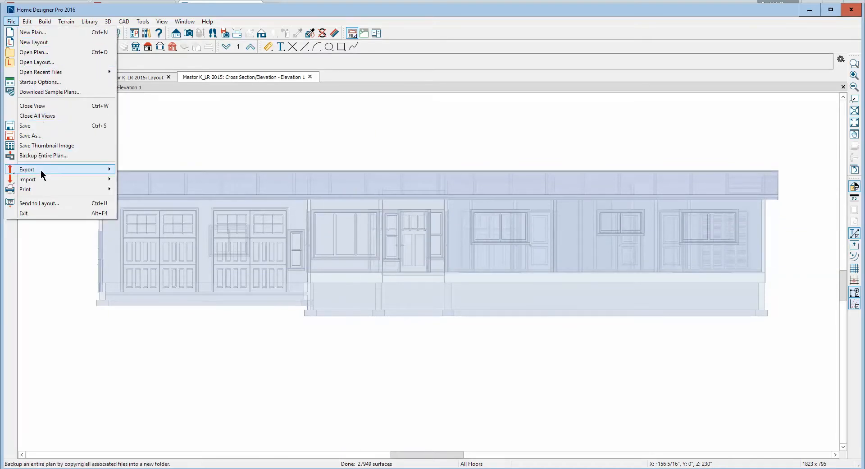
left_click(44, 205)
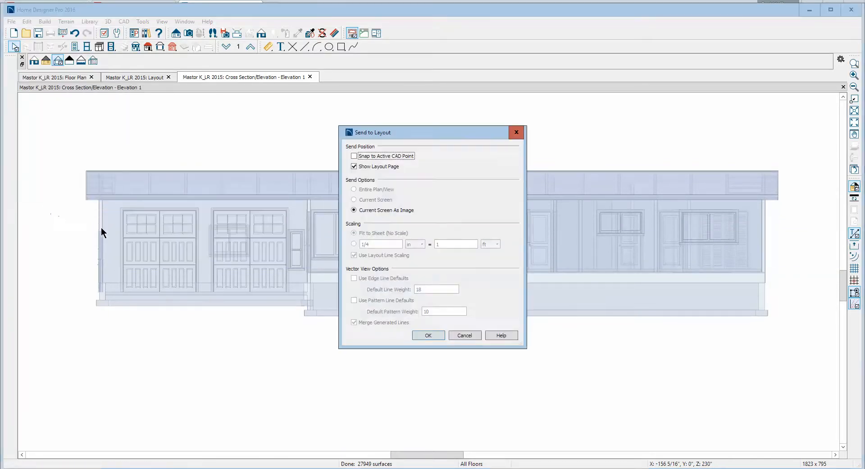
left_click(428, 334)
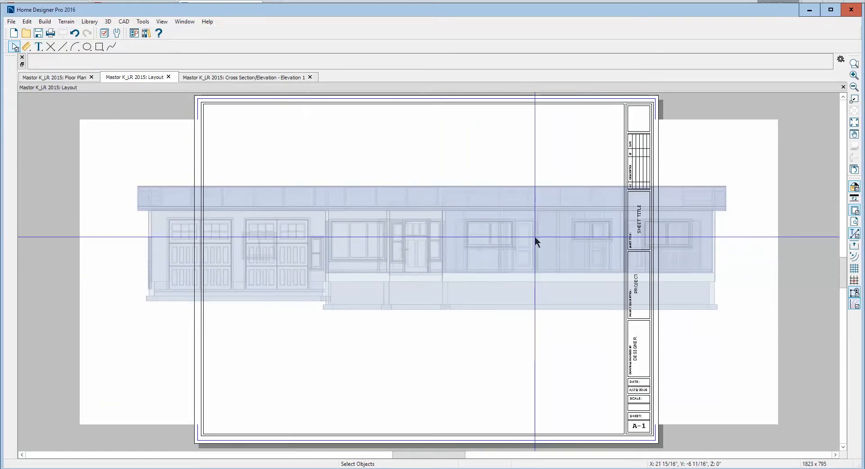
left_click(475, 257)
key("Delete")
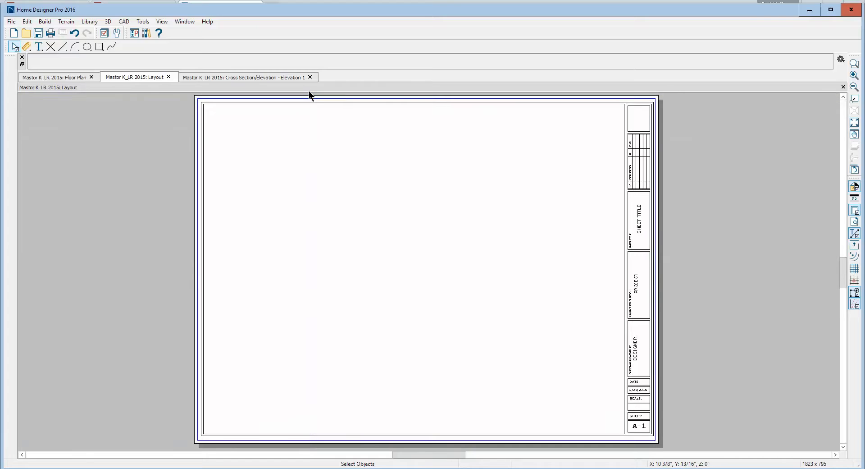
Compare the elevation in the greyscale line, watercolour-like and vector view rendering techniques, and close the elevation view.
left_click(297, 77)
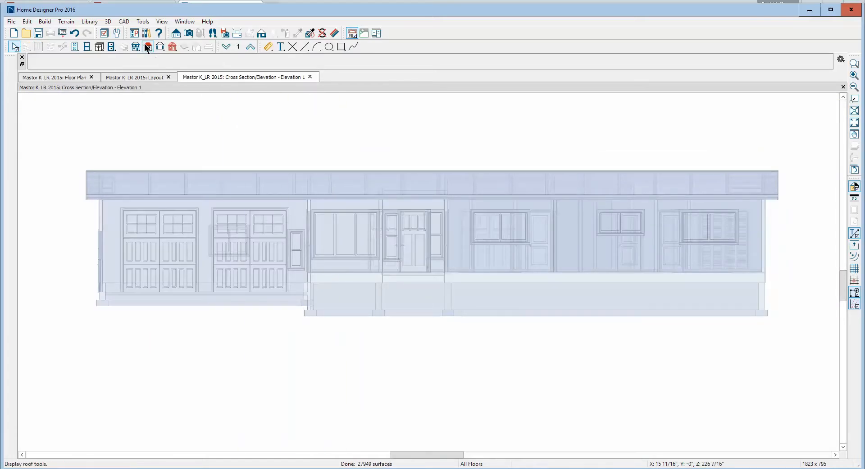
left_click(261, 33)
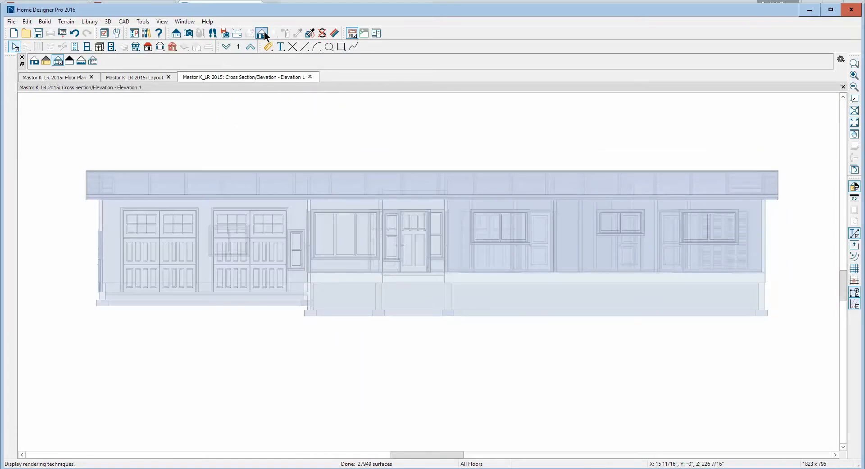
left_click(69, 60)
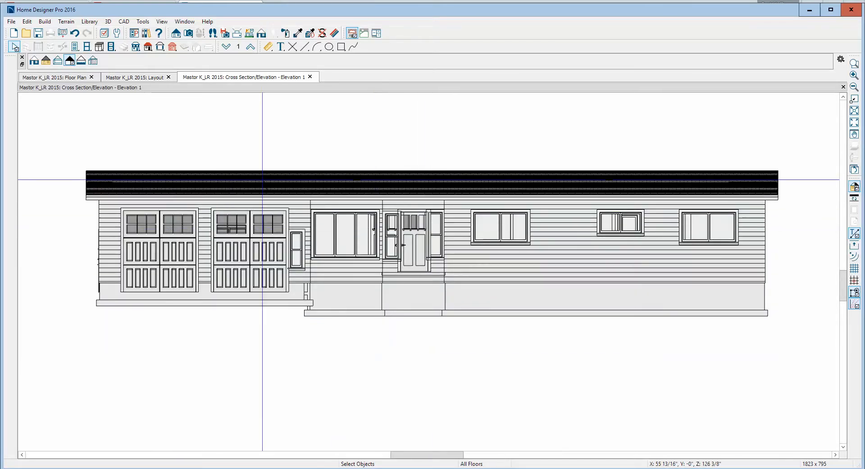
left_click(85, 62)
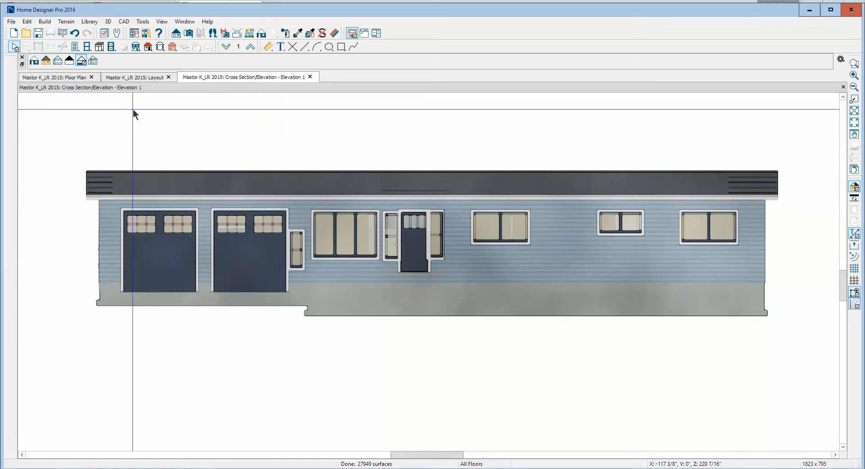
left_click(45, 62)
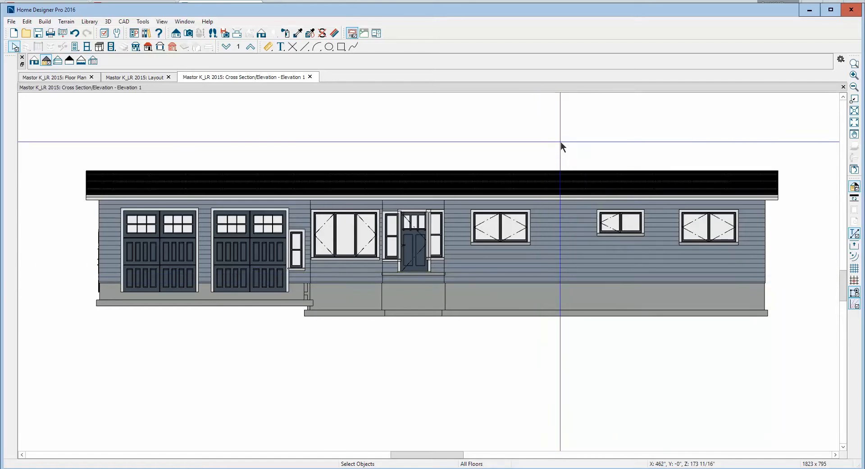
left_click(844, 86)
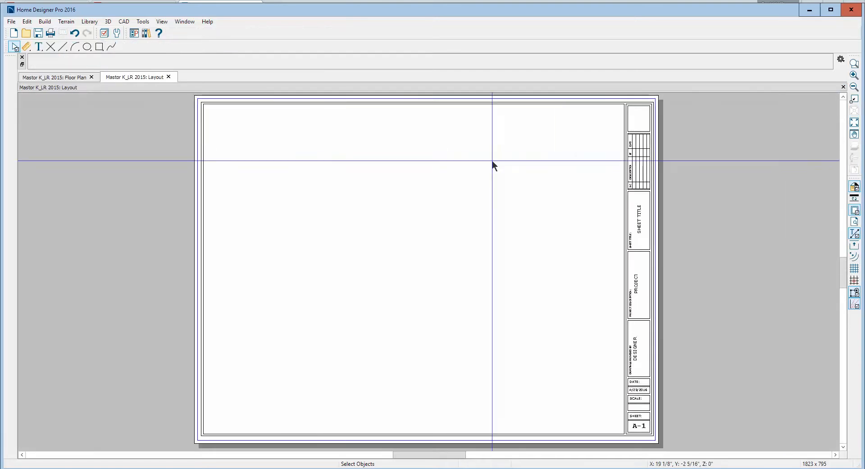
Create a perspective full overview of the house from the floor plan, framed from the front corner opposite the garage.
key("ctrl+Tab")
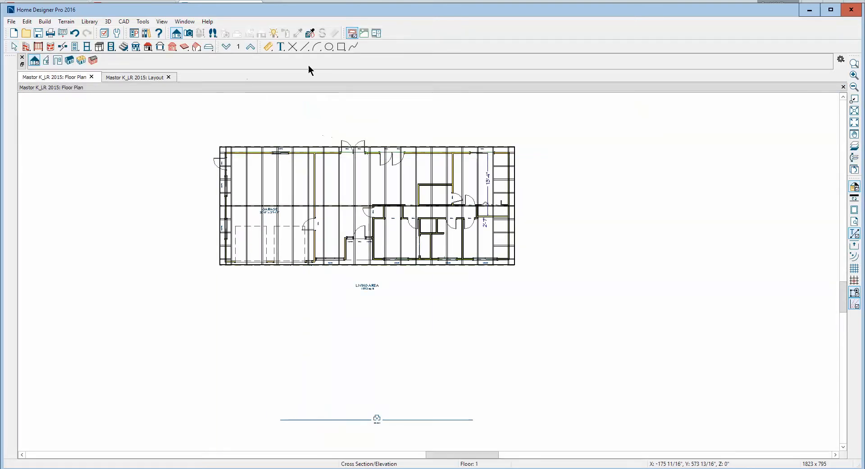
left_click(188, 33)
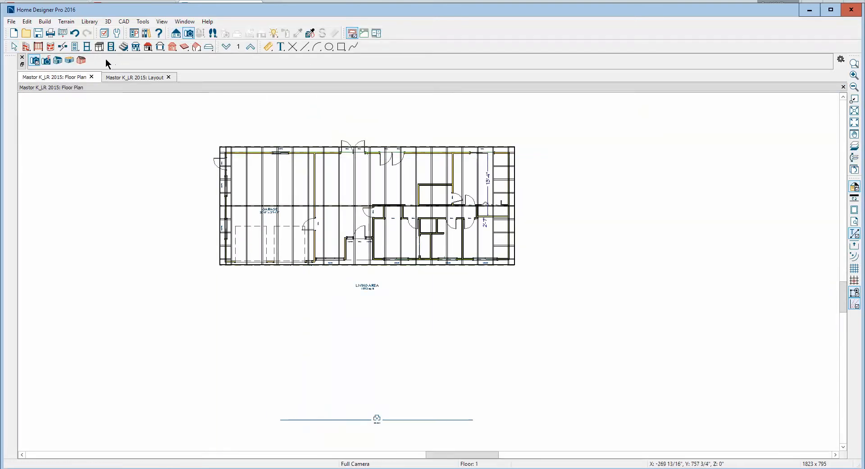
left_click(62, 61)
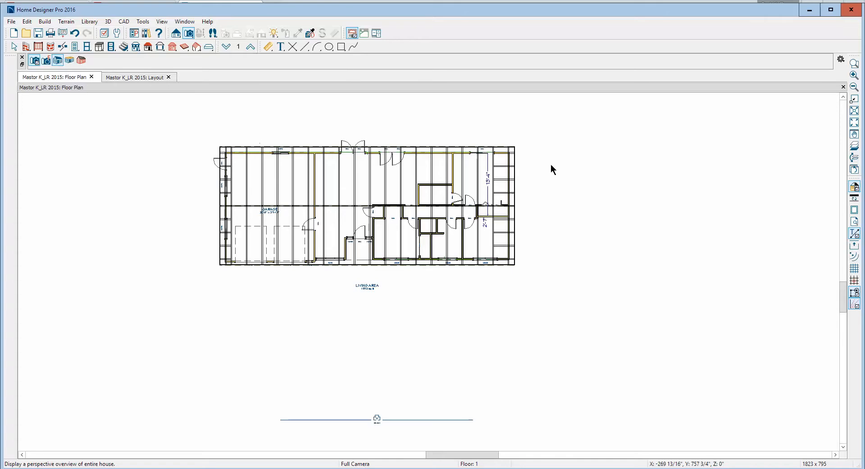
left_click_drag(498, 316, 477, 282)
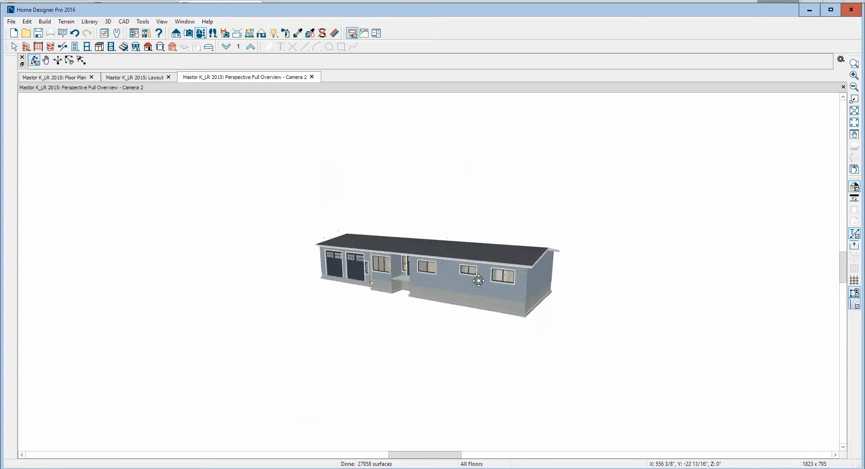
scroll(481, 274, "up", 3)
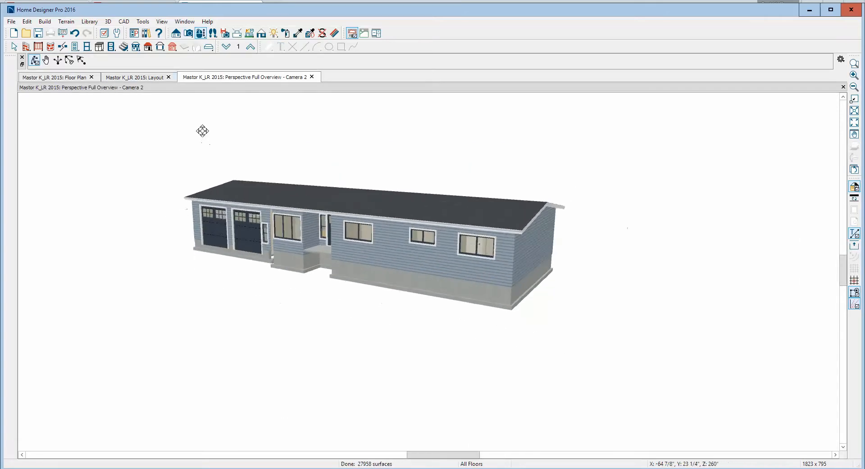
scroll(202, 130, "down", 1)
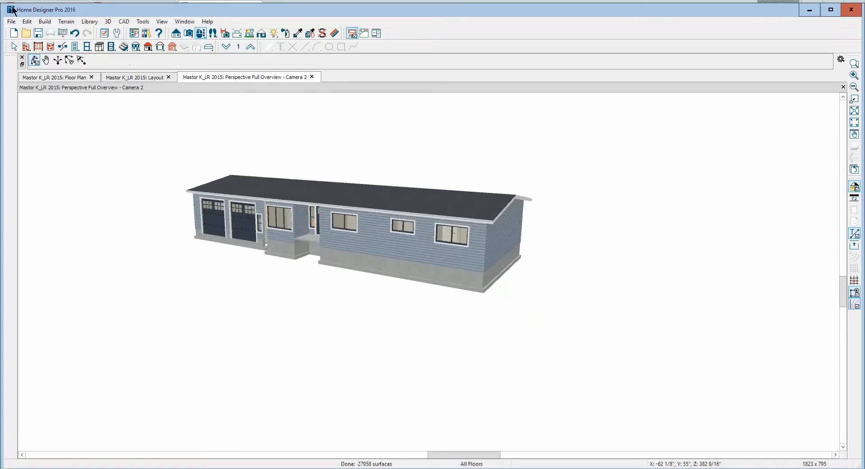
Check which send-to-layout options are available for the standard-rendered perspective overview, without sending it.
left_click(11, 21)
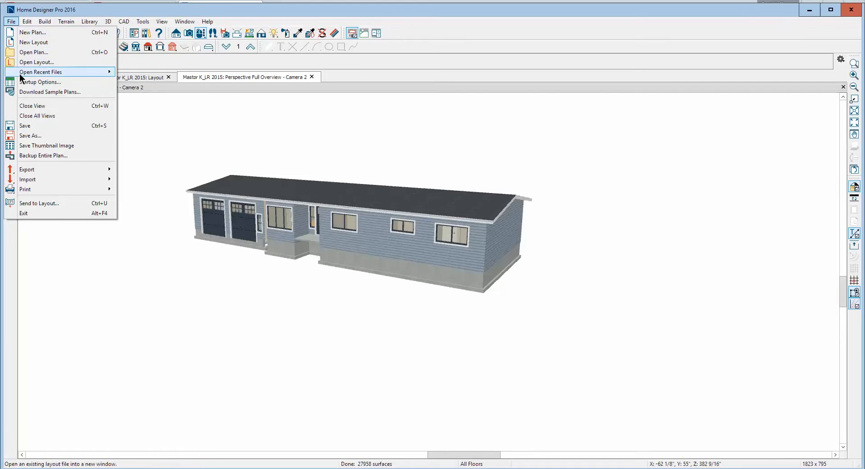
left_click(40, 204)
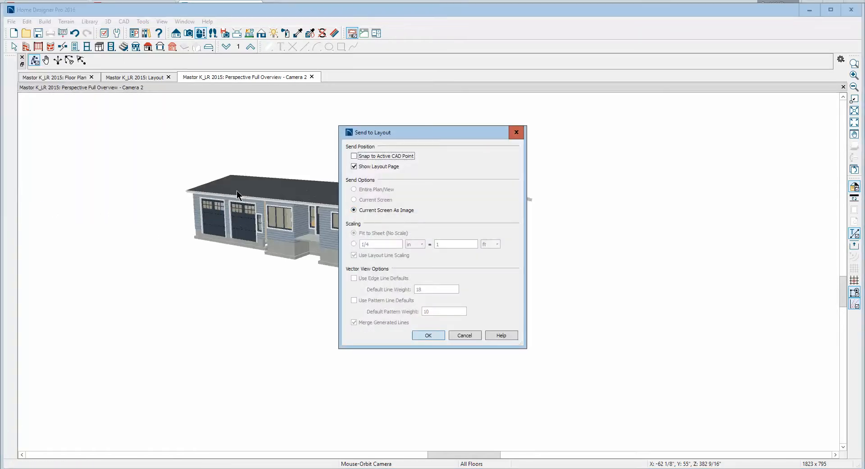
left_click(476, 336)
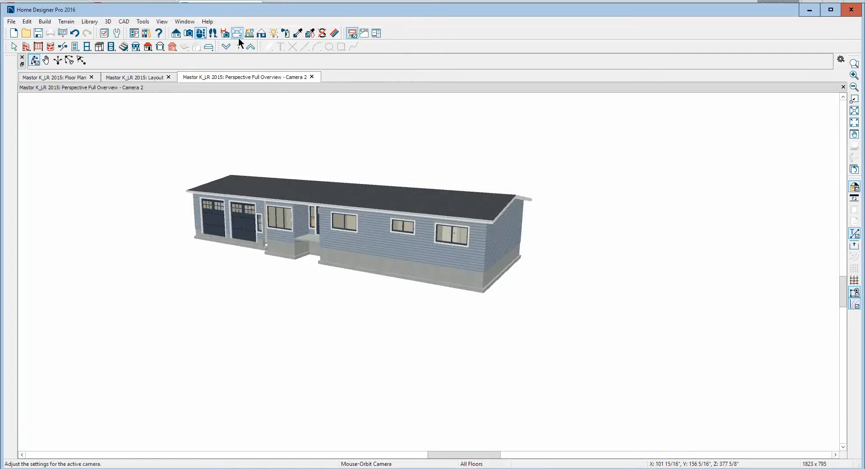
Render the perspective overview as a vector view and enlarge the house in the view.
left_click(261, 33)
left_click(46, 61)
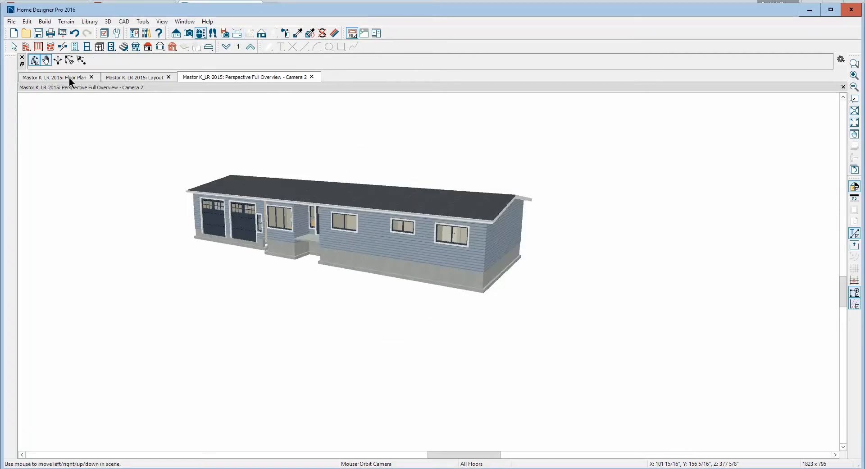
scroll(212, 206, "up", 1)
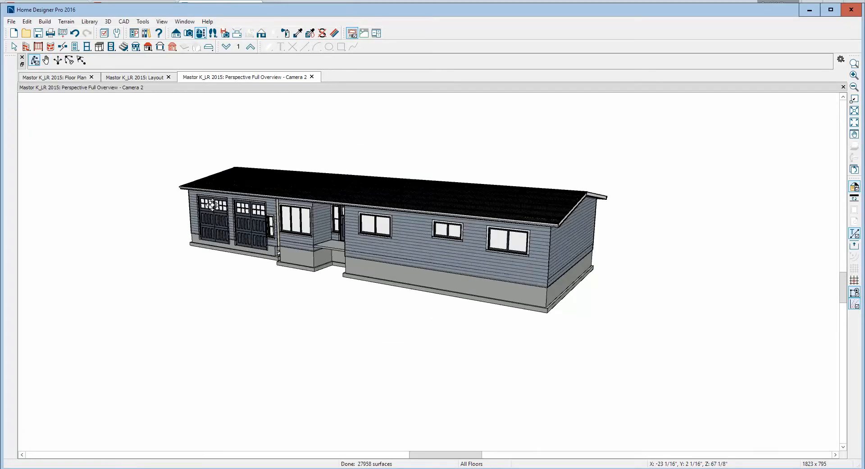
scroll(212, 206, "up", 1)
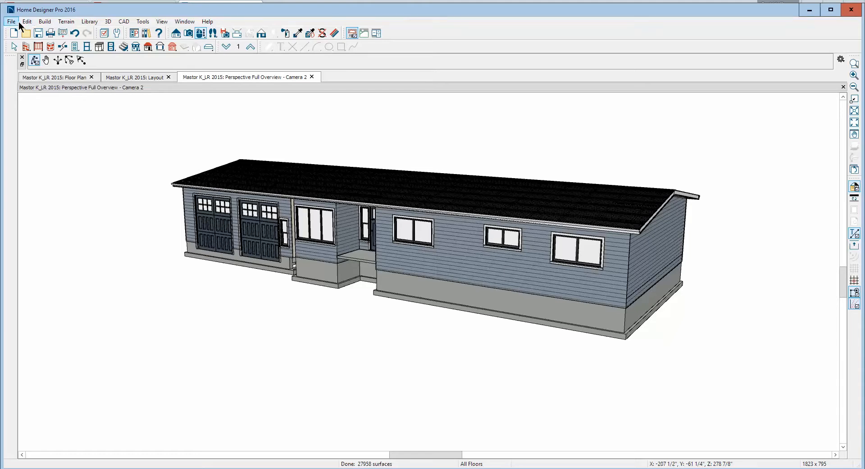
Check which send-to-layout options are available for the vector-rendered perspective overview without sending it, and close the view.
left_click(13, 24)
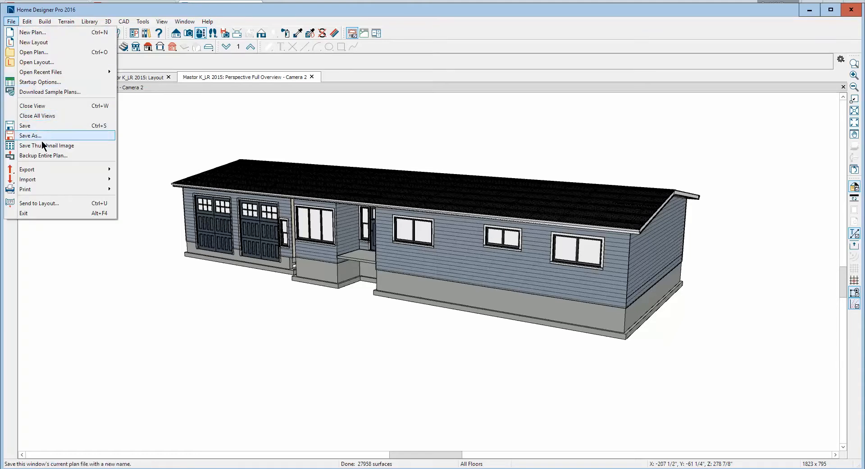
mouse_move(34, 180)
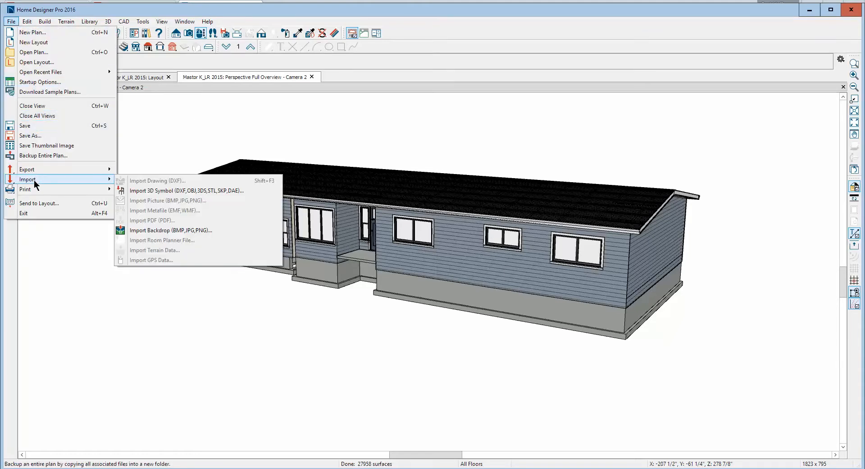
left_click(33, 204)
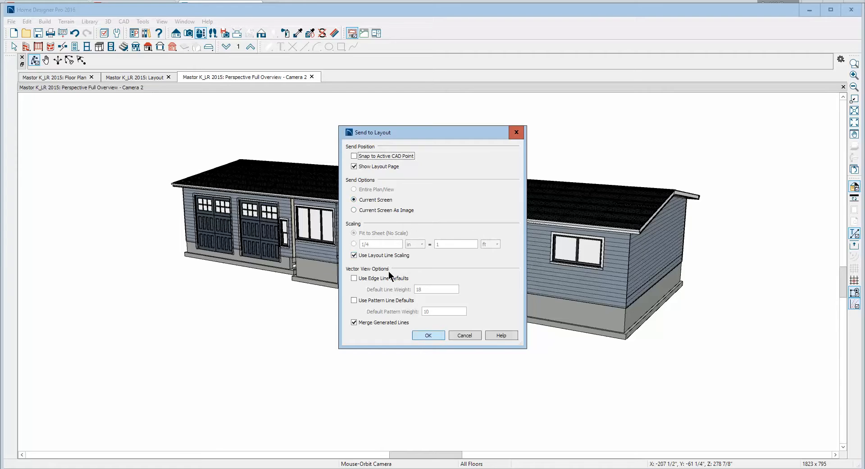
left_click(464, 335)
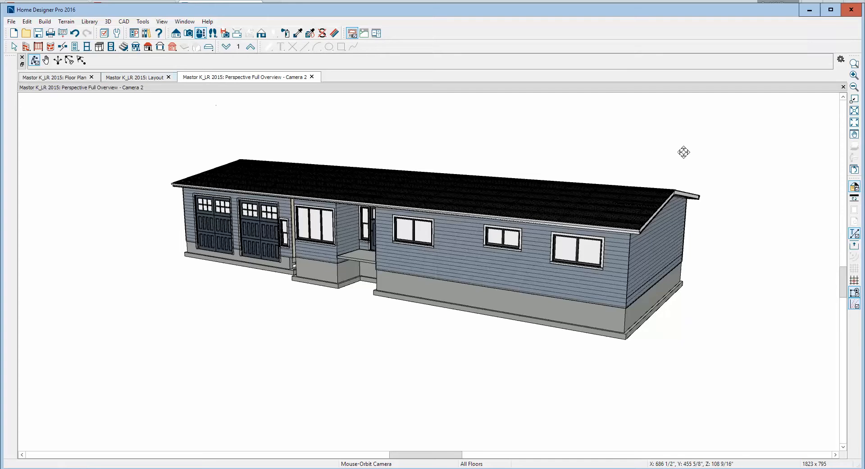
left_click(843, 87)
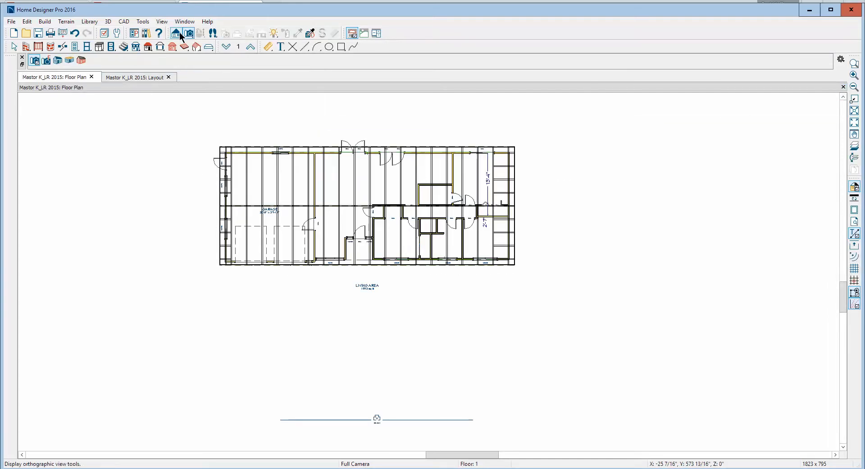
Create another standard-rendered perspective full overview, frame the house large from its front corner, and close the view.
left_click(59, 63)
scroll(367, 287, "up", 5)
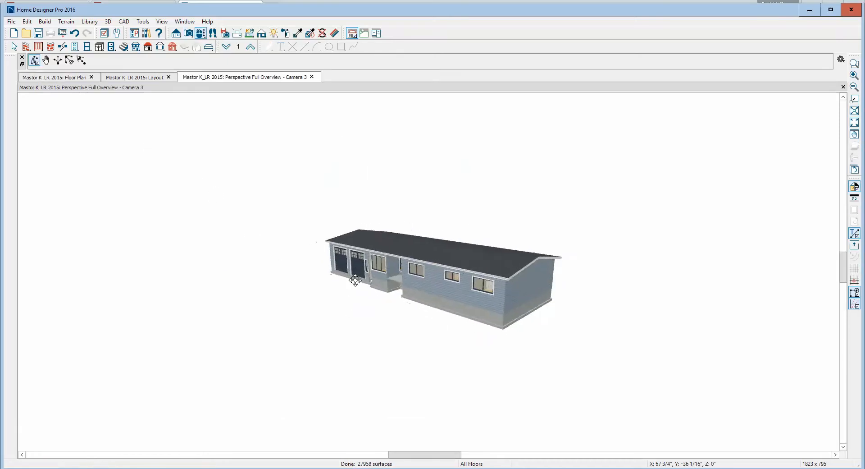
left_click_drag(402, 276, 441, 277)
key("Escape")
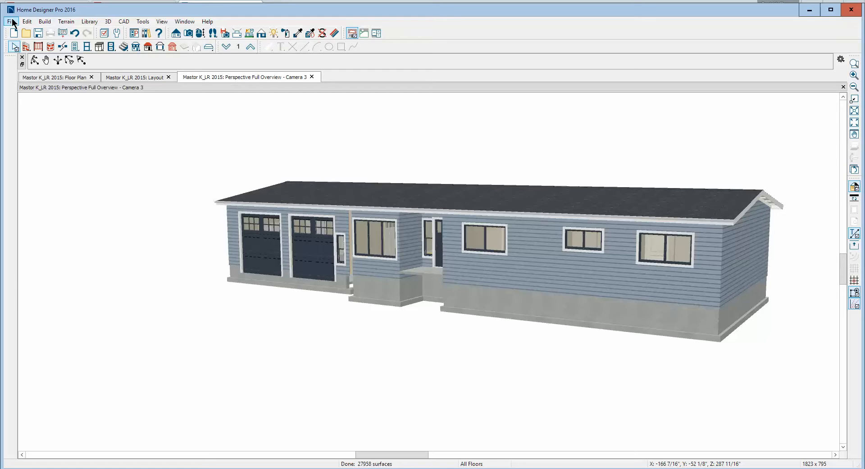
left_click(844, 87)
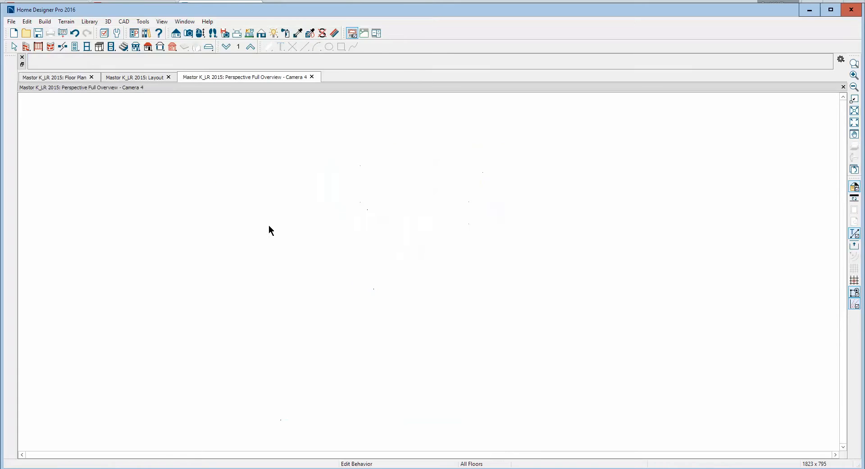
Set the perspective full overview to look straight down from the top, with the whole roof fitted in the view.
left_click(107, 22)
mouse_move(133, 126)
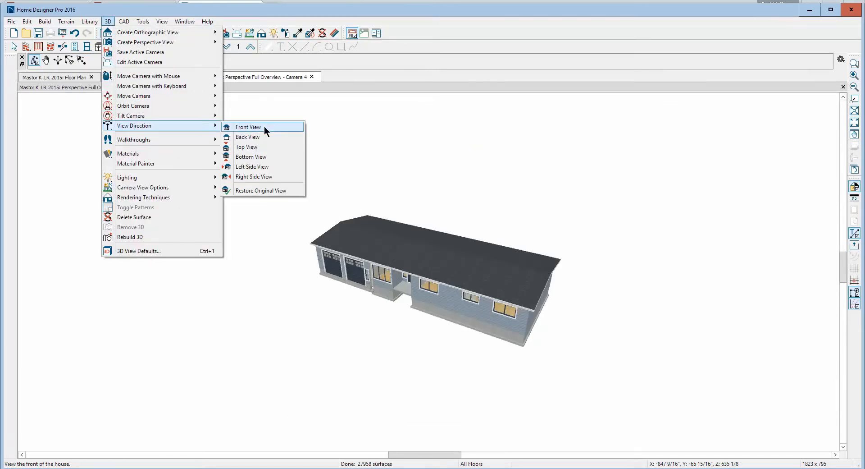
left_click(251, 146)
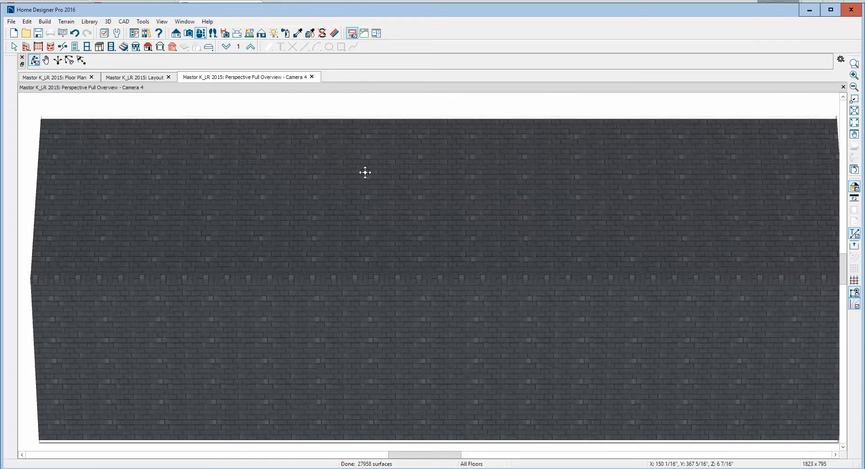
scroll(399, 180, "down", 5)
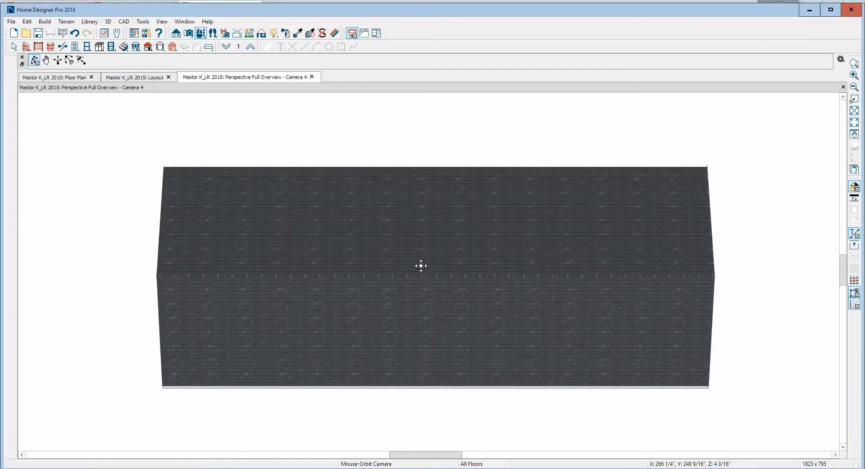
scroll(424, 268, "down", 1)
scroll(329, 269, "up", 1)
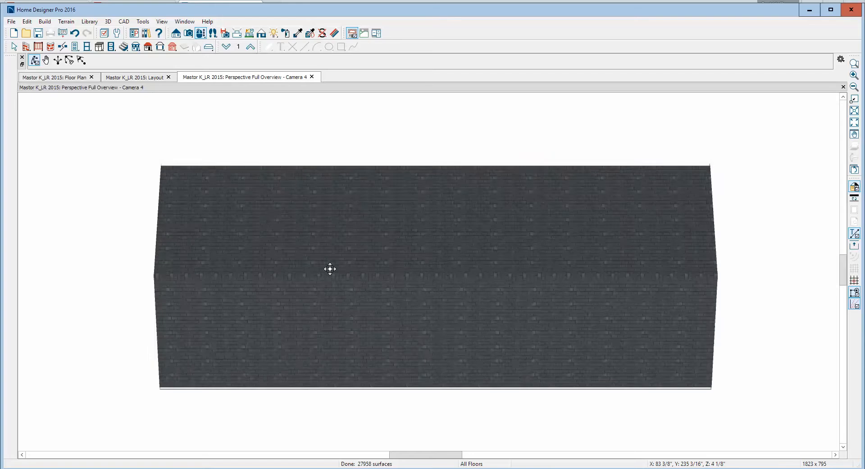
scroll(330, 268, "up", 1)
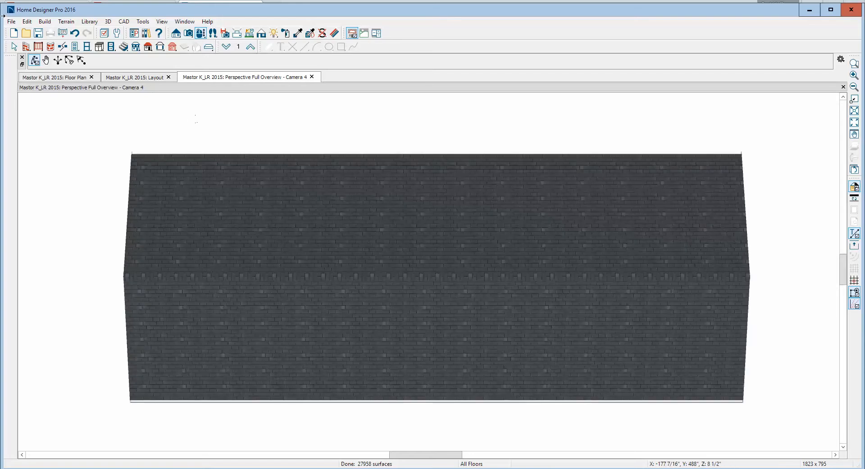
Render the top-down overview as a vector view and check its send-to-layout options without sending it, closing the view when done.
left_click(261, 33)
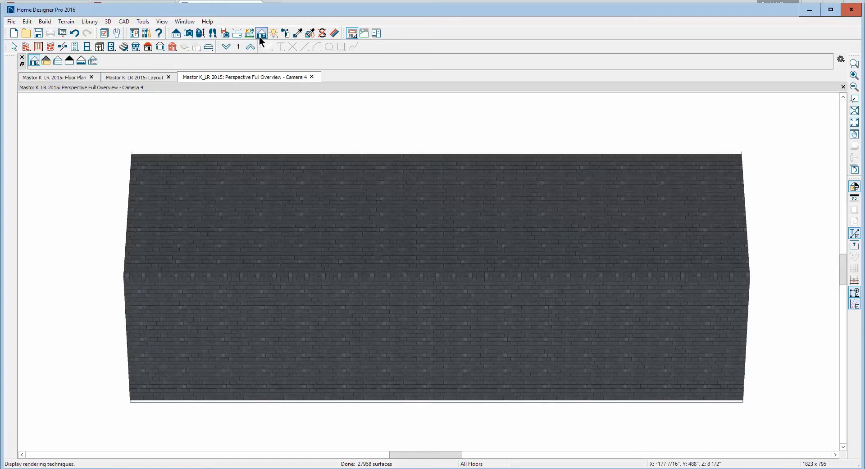
left_click(46, 60)
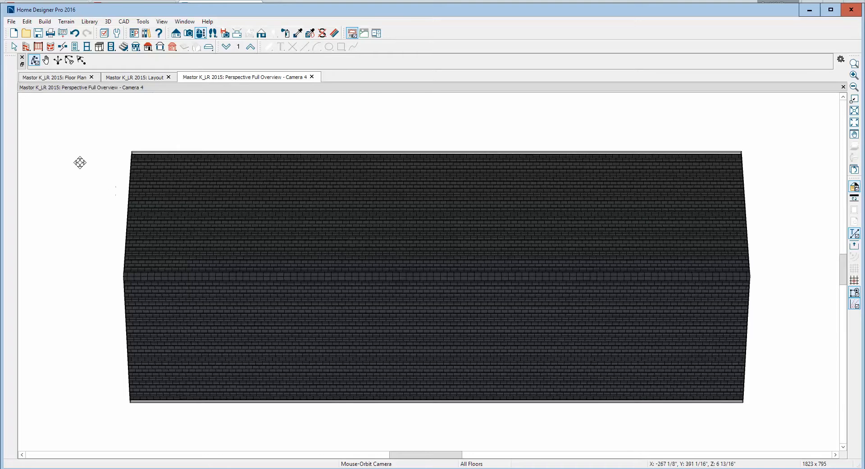
left_click(10, 22)
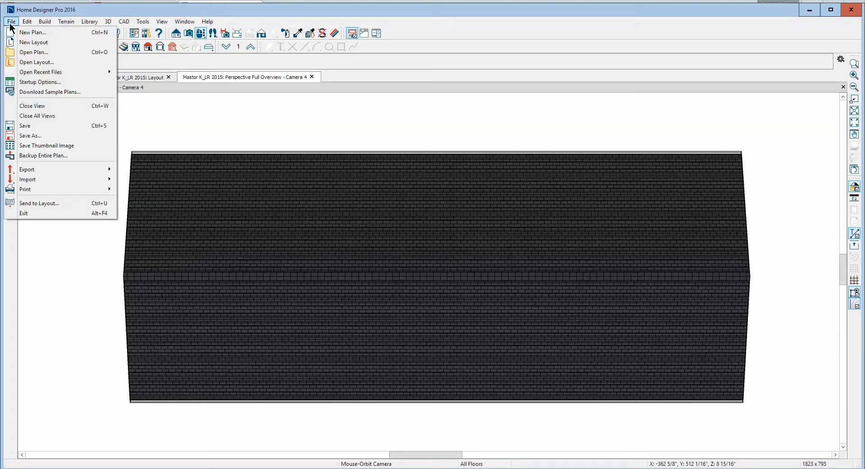
left_click(45, 203)
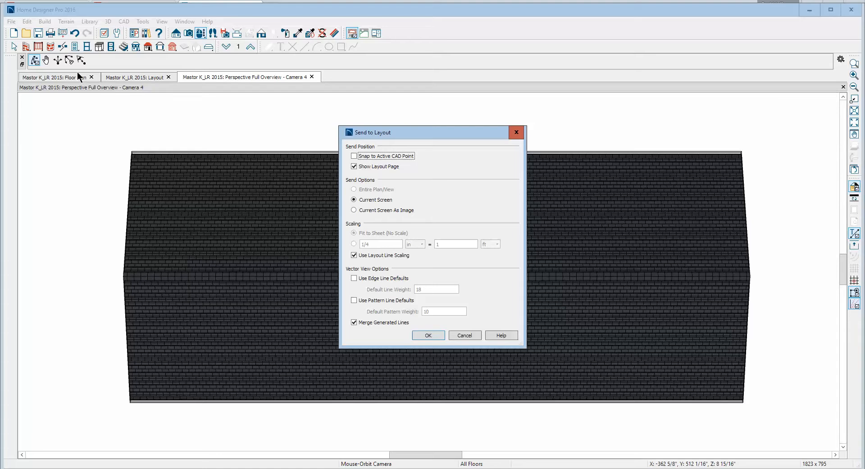
left_click(466, 336)
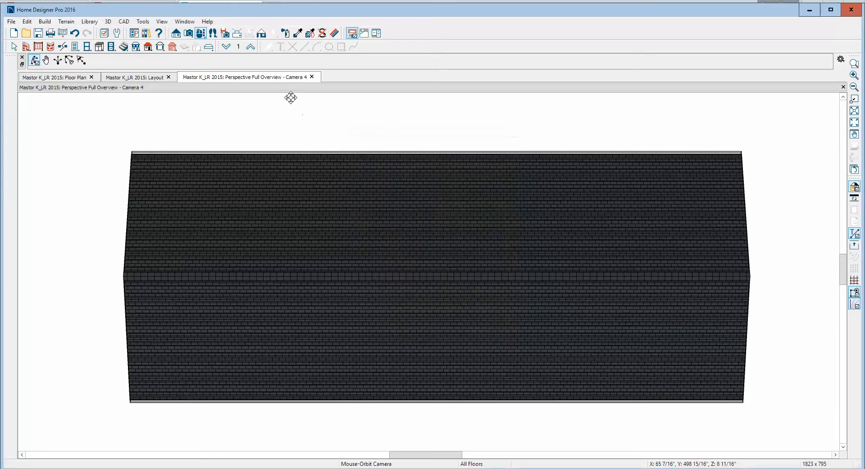
left_click(261, 33)
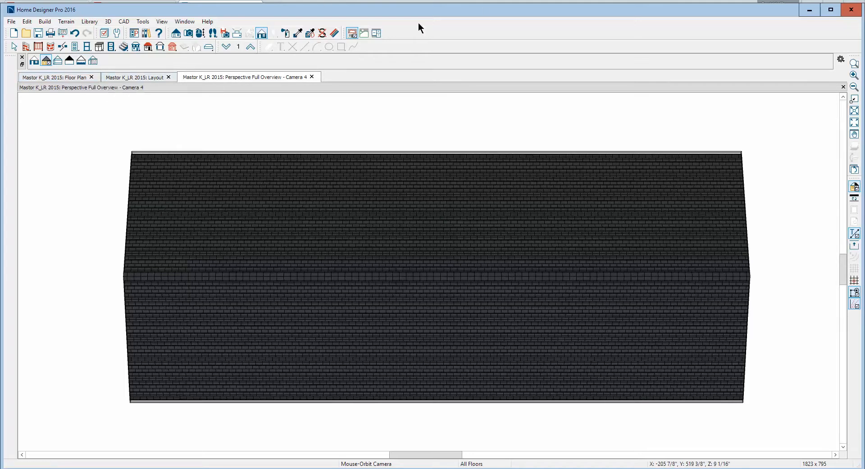
left_click(842, 88)
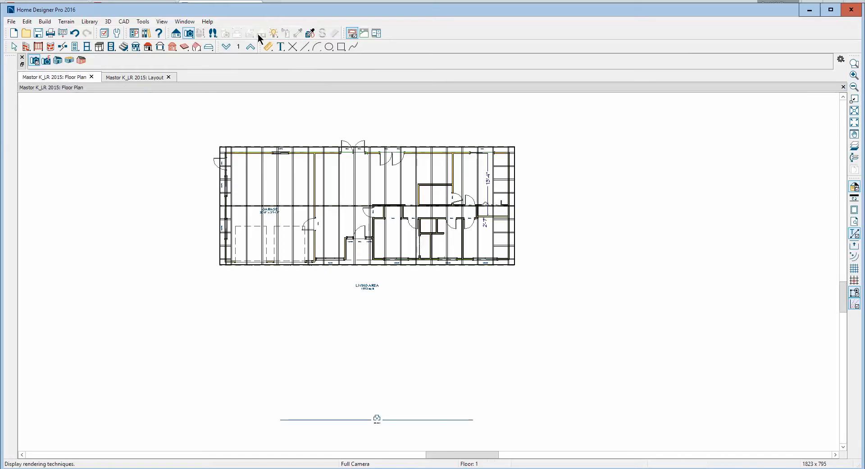
Create a backclipped cross section through the house at the front entry, looking toward the garage side.
left_click(185, 21)
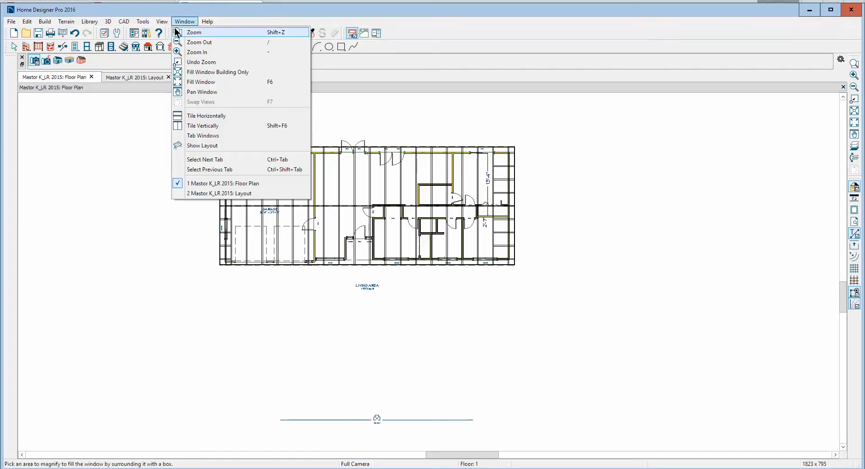
left_click(185, 21)
left_click(176, 33)
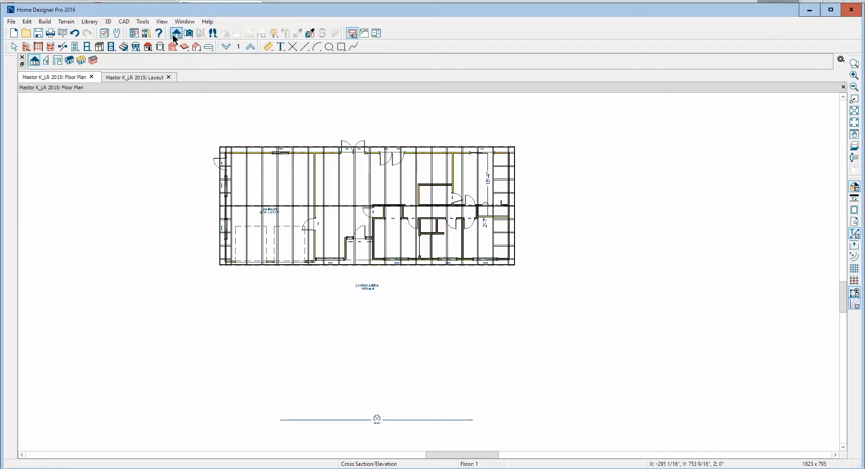
left_click(46, 60)
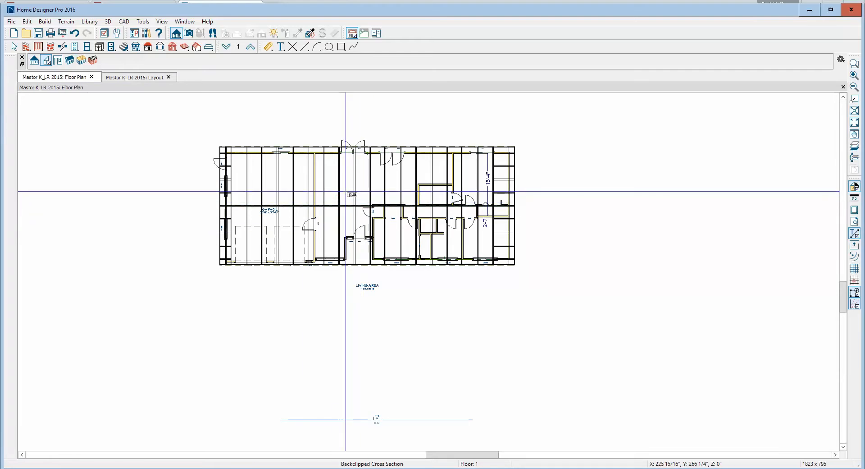
left_click_drag(347, 191, 329, 190)
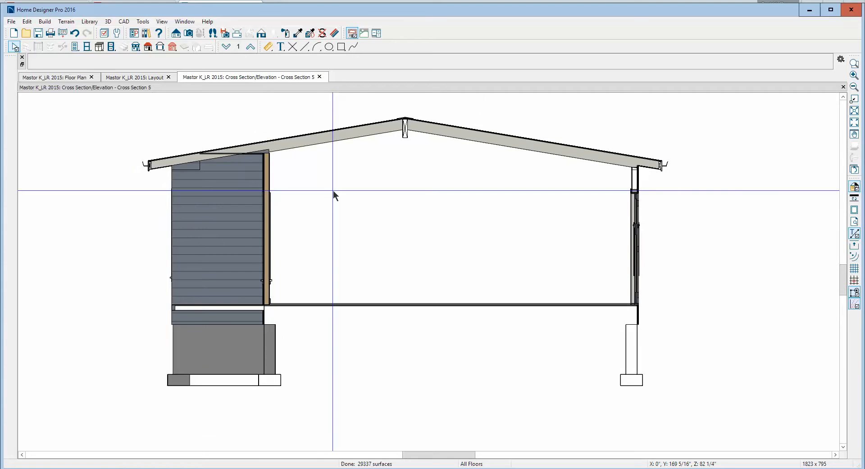
scroll(333, 191, "up", 2)
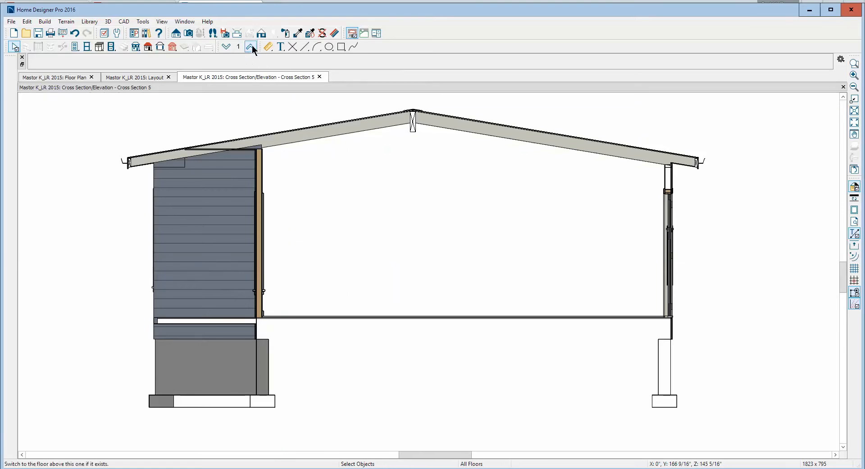
Draw CAD insulation in the short wall cavity above the door opening, under the right-hand eave of the section.
left_click(341, 47)
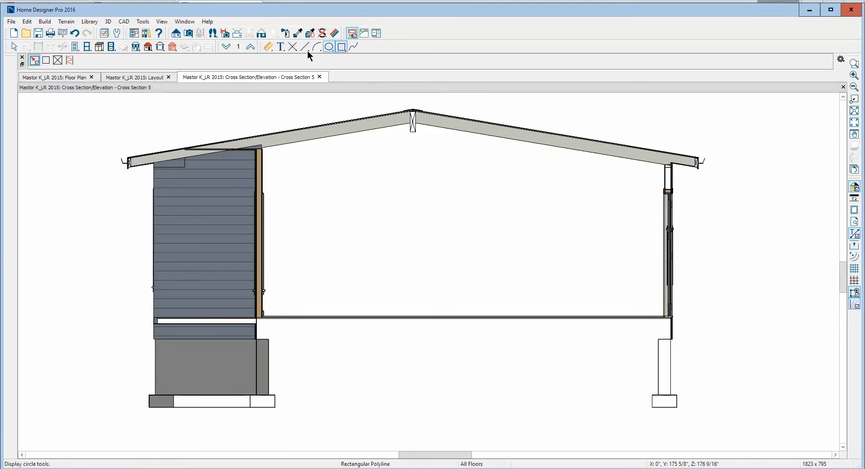
left_click(70, 60)
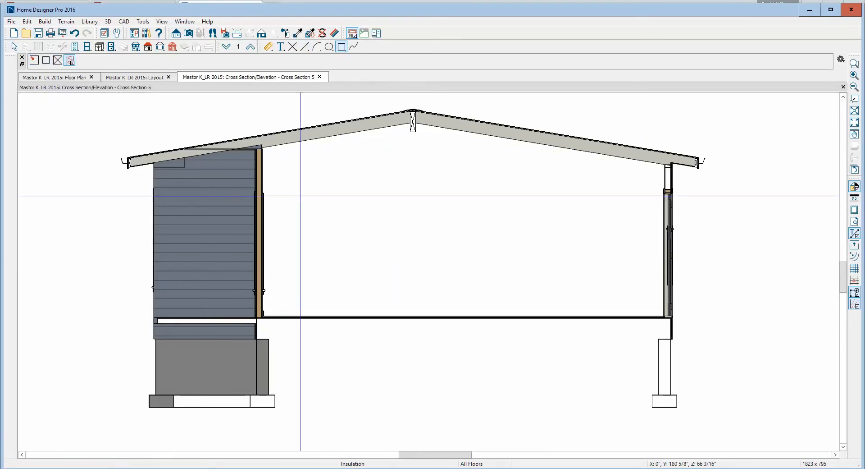
left_click_drag(668, 166, 669, 190)
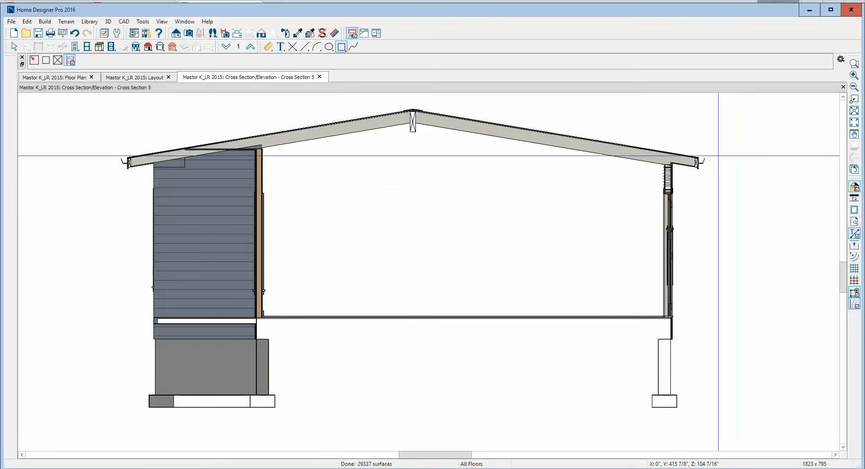
Add CAD insulation to the right-hand roof slope, aligned parallel to the rafter and filling it from the wall to the ridge beam.
left_click_drag(672, 154, 499, 124)
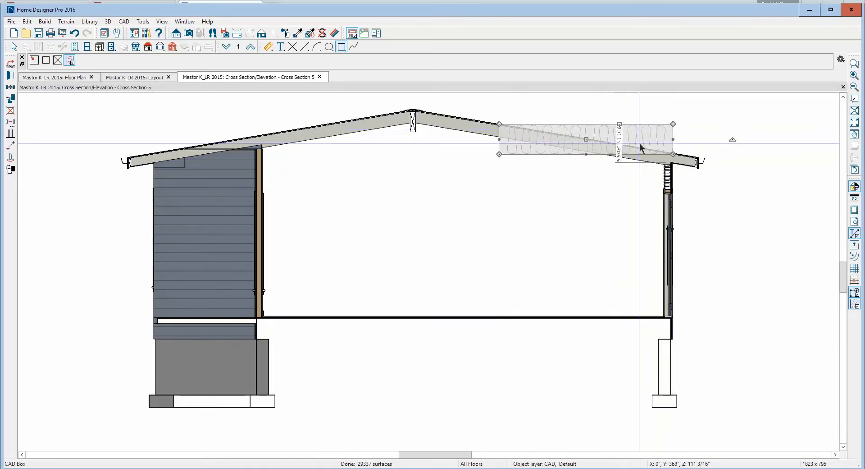
left_click(10, 134)
left_click(466, 120)
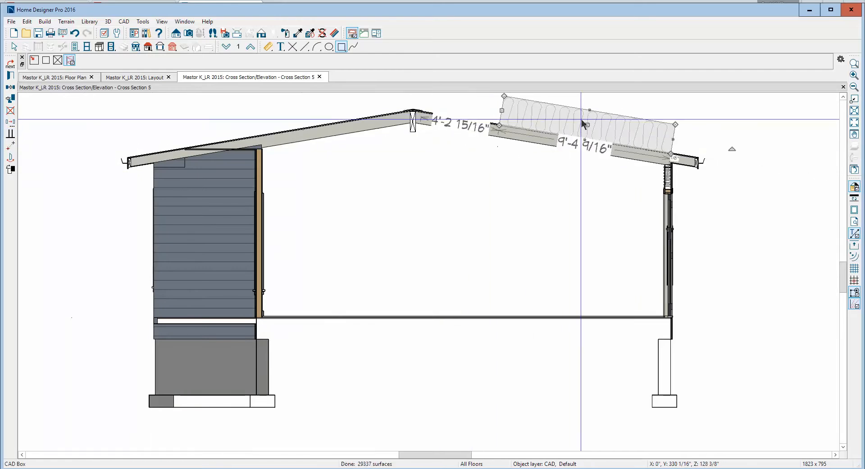
left_click_drag(584, 125, 415, 117)
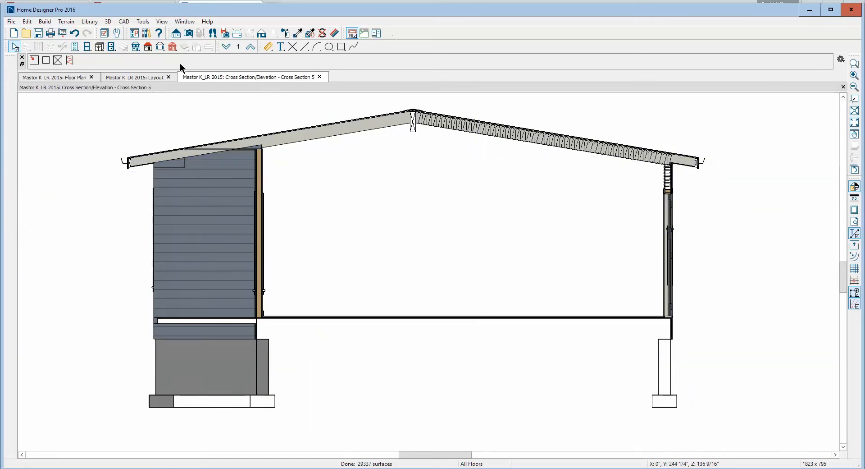
Send the cross section with its insulation to the layout and move its layout box toward the sheet's upper-left area.
left_click(14, 22)
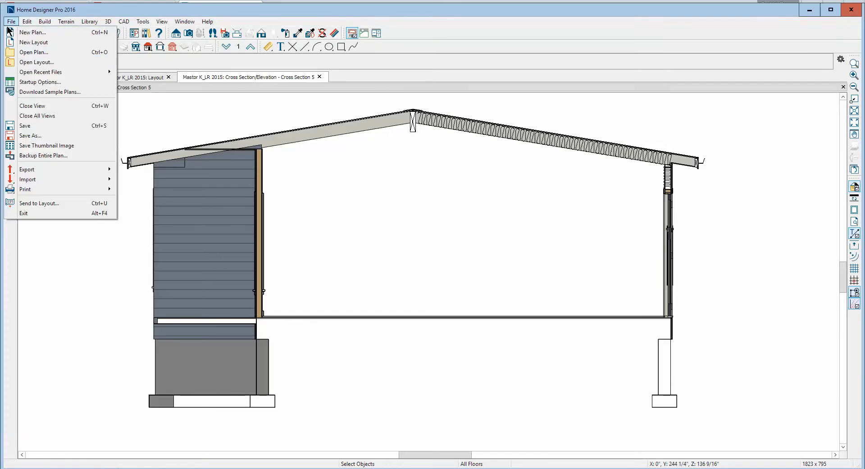
left_click(54, 203)
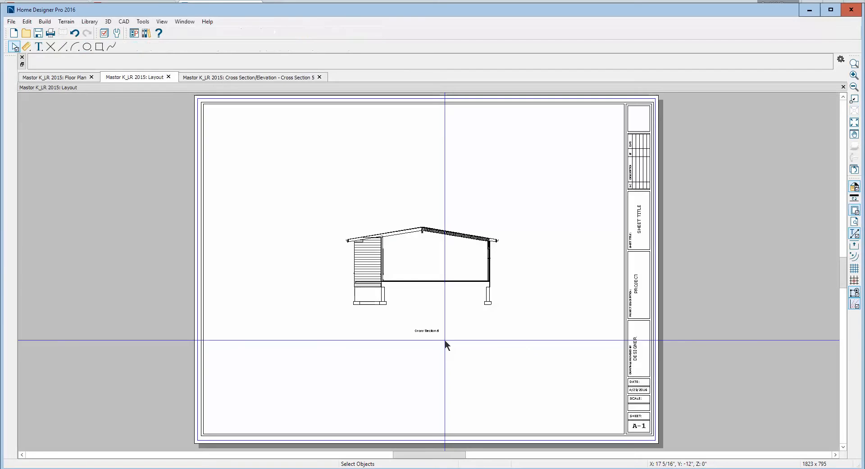
scroll(426, 290, "up", 1)
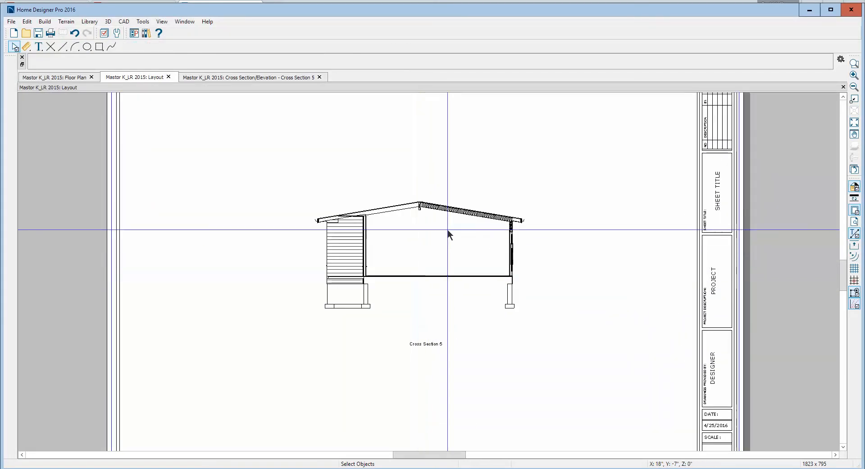
left_click(481, 232)
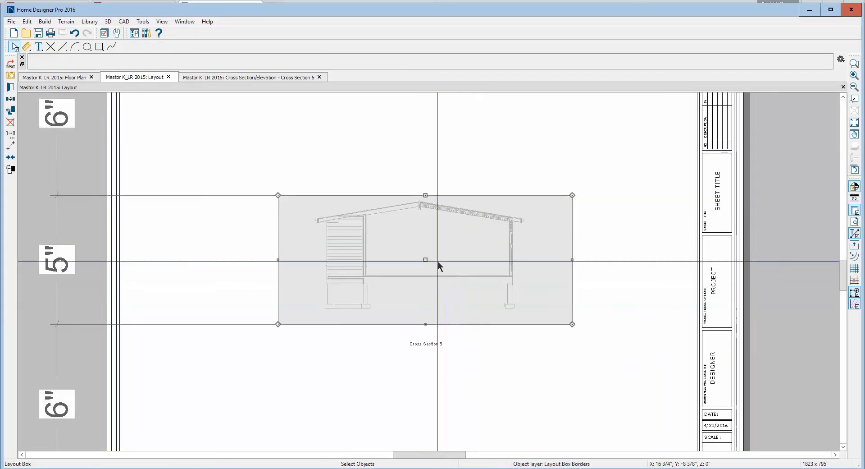
mouse_move(425, 258)
left_mouse_down()
mouse_move(264, 188)
mouse_move(281, 184)
left_mouse_up()
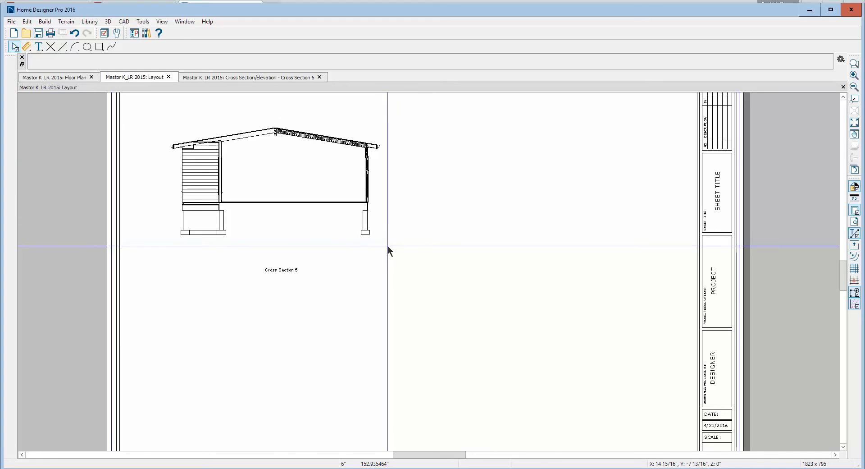